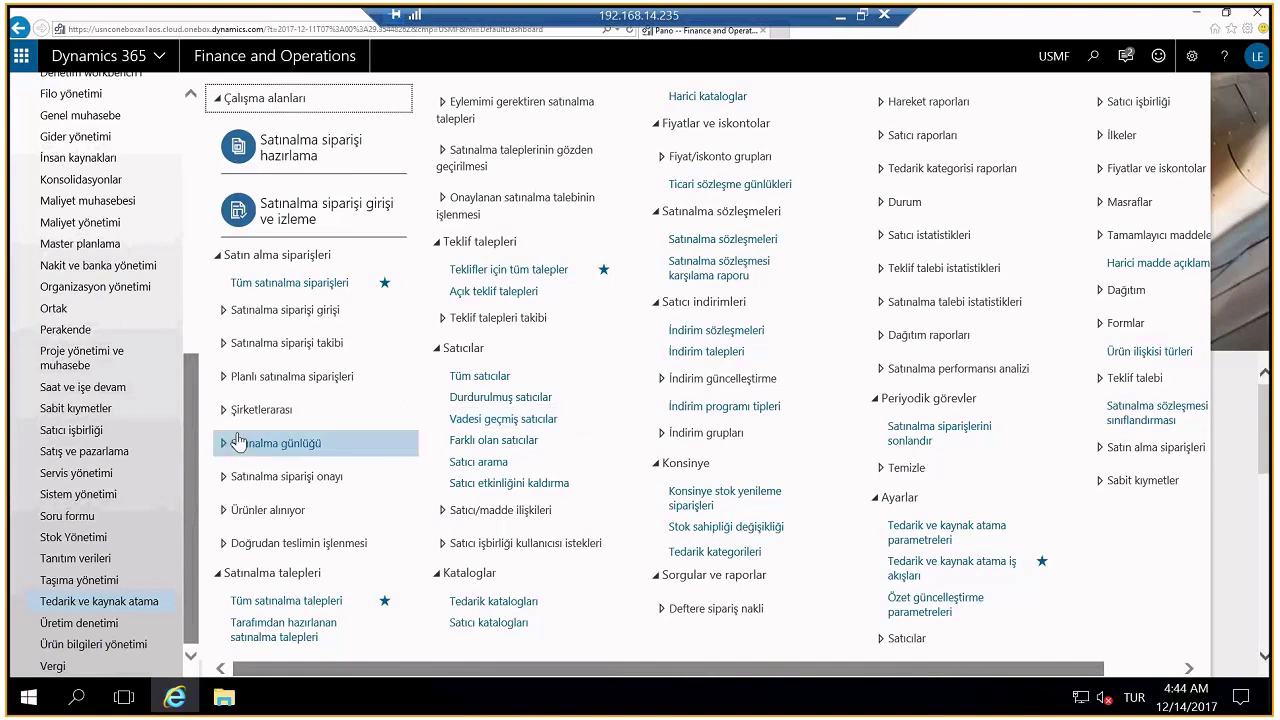
Step: Open the Tüm satınalma talepleri list from the favourites and look through several existing purchase requisitions
drag(184, 438, 184, 191)
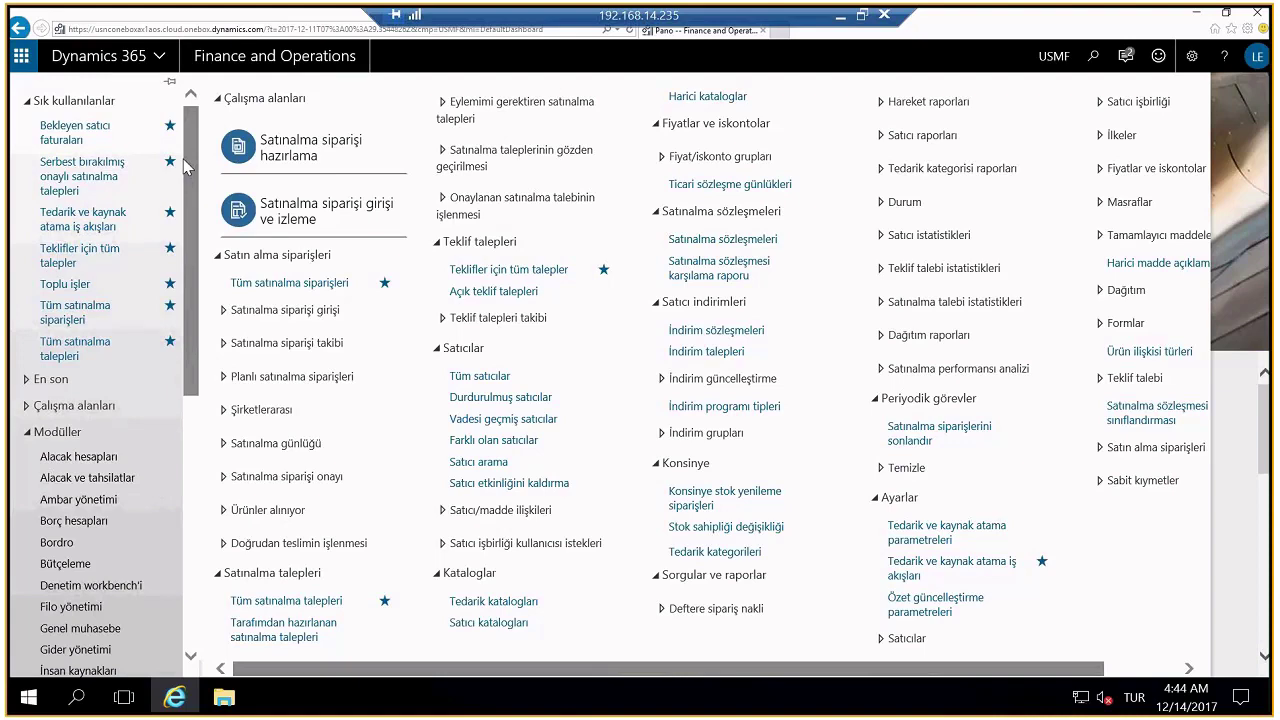
click(87, 349)
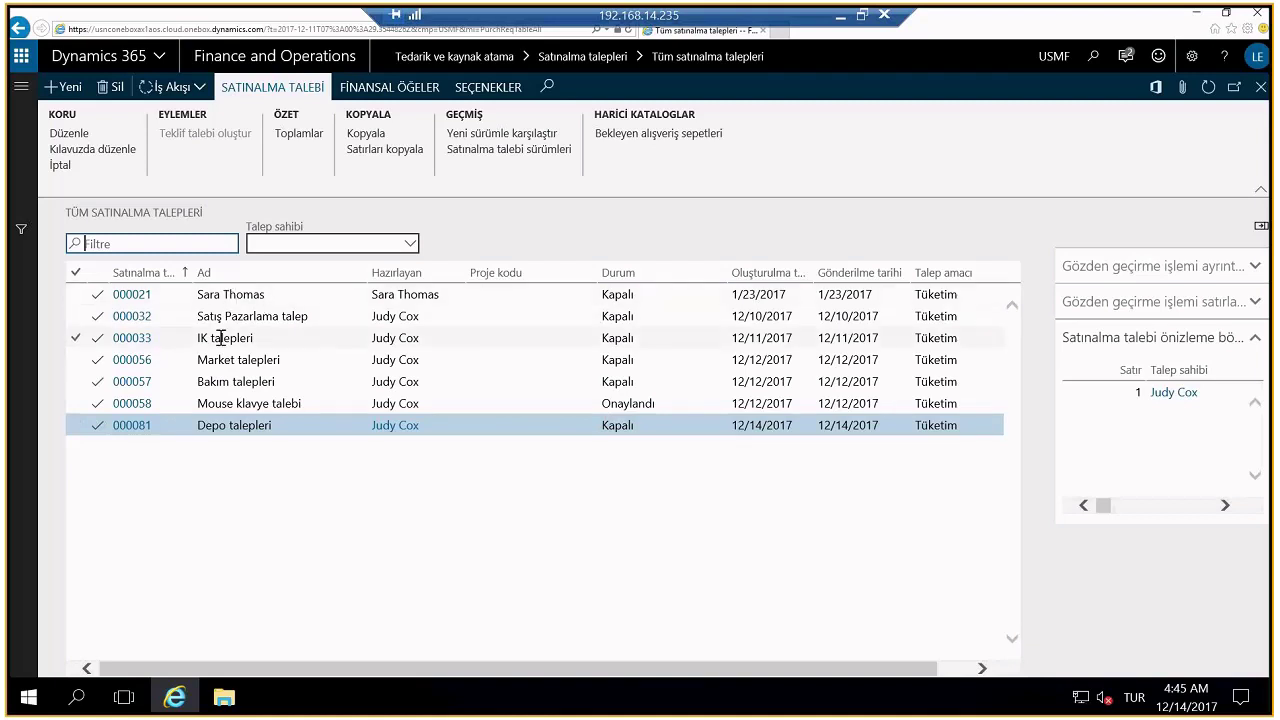
click(251, 402)
click(252, 381)
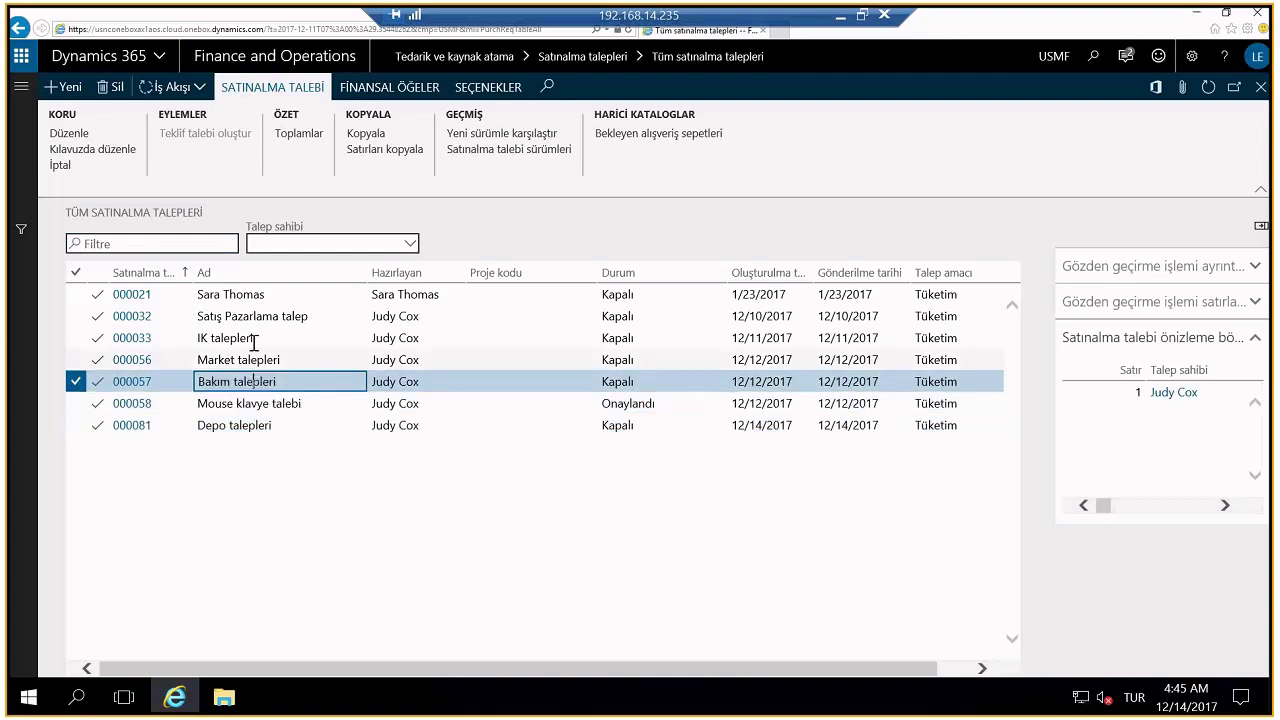
click(254, 340)
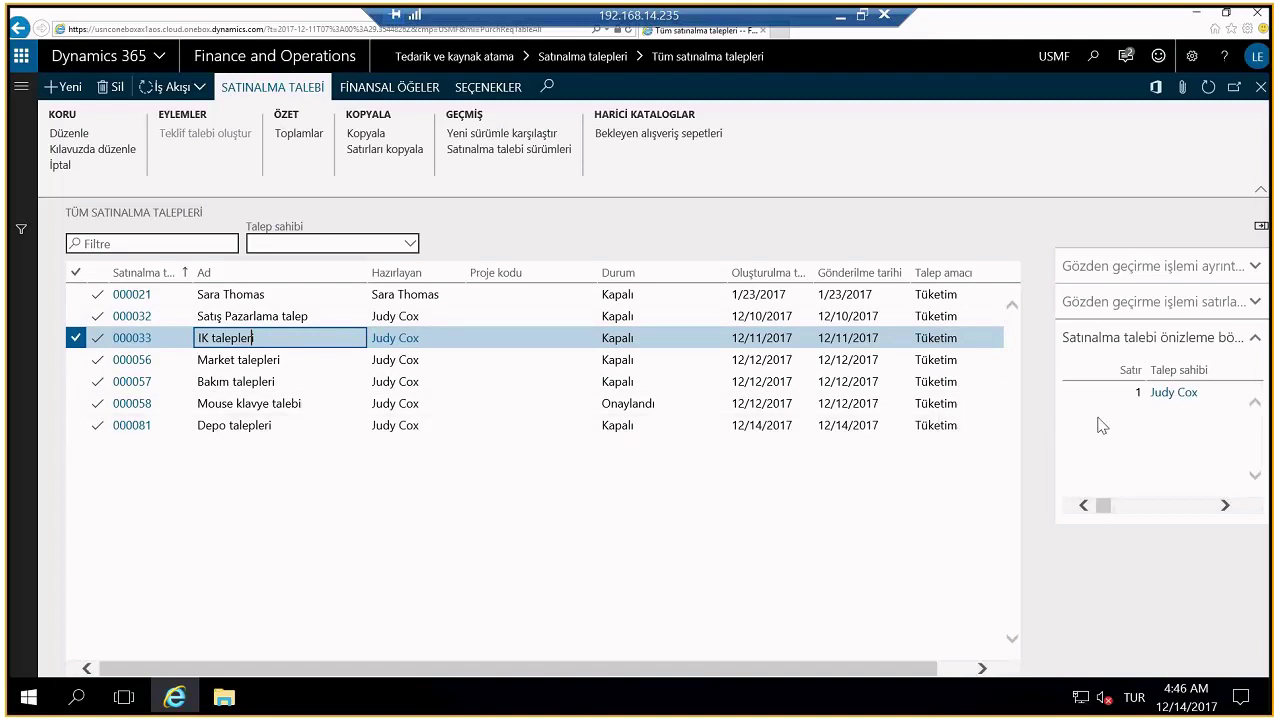
click(328, 360)
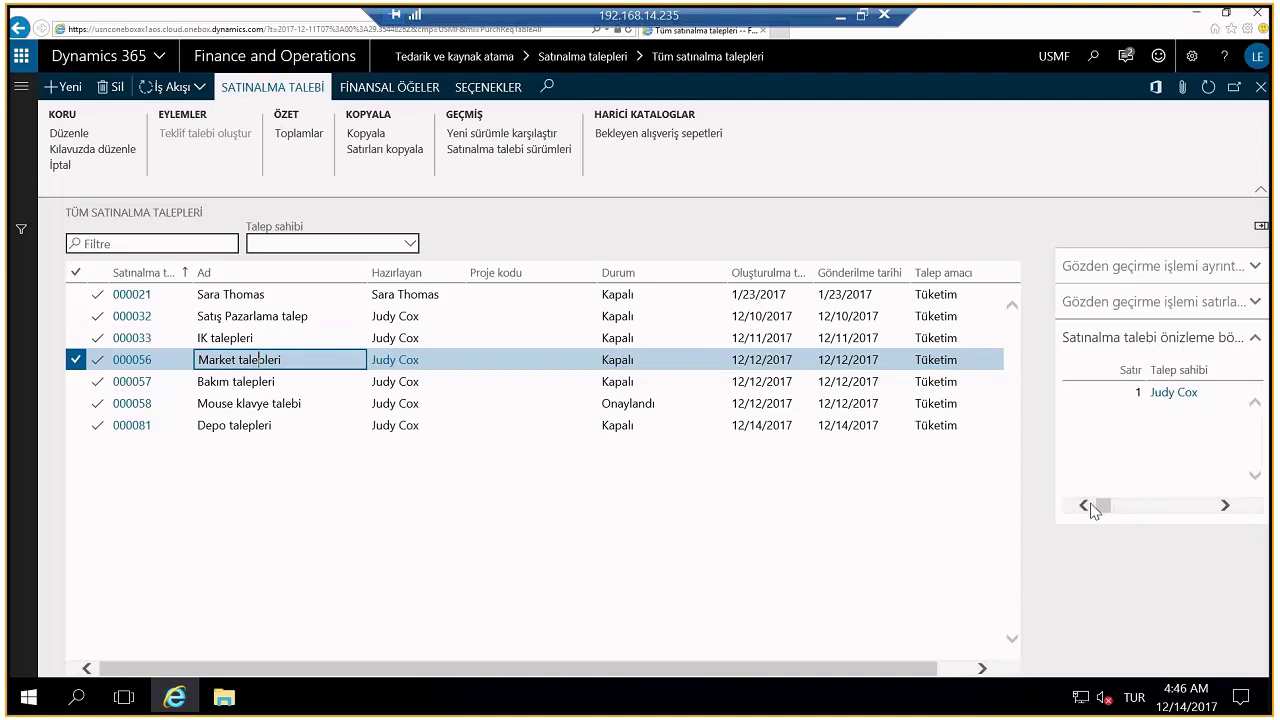
drag(1101, 507, 1075, 505)
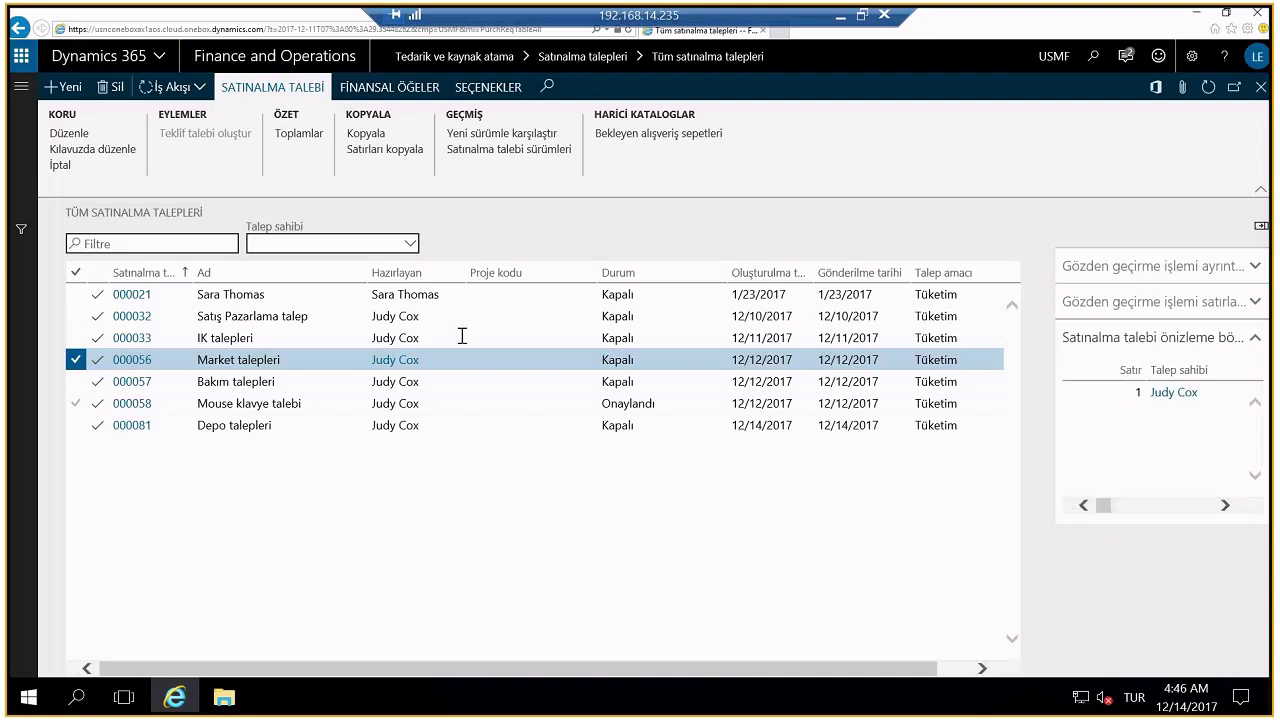
Step: Start a new purchase requisition and name it "Sunum için mouse ve klavye"
click(79, 96)
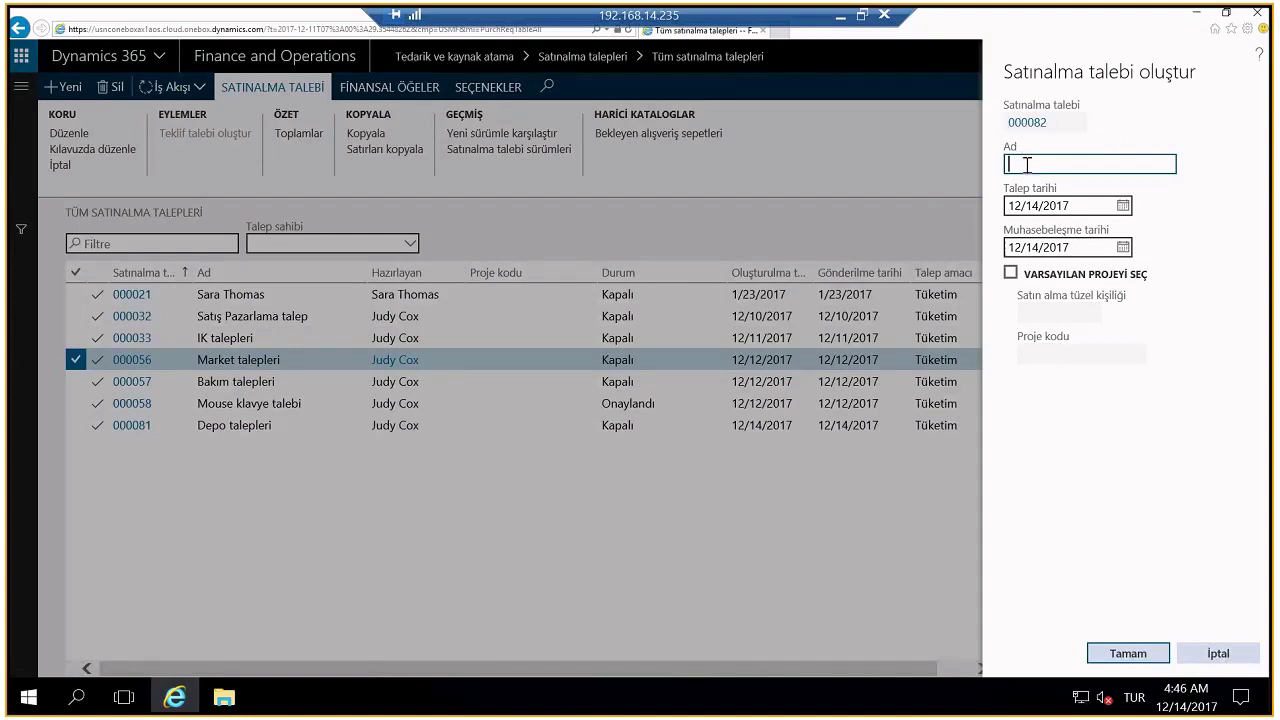
text(Surum i)
text(çin)
text(ta)
text(lep)
key(BackSpace)
key(BackSpace)
key(BackSpace)
key(BackSpace)
key(BackSpace)
text(mouse ve klavye)
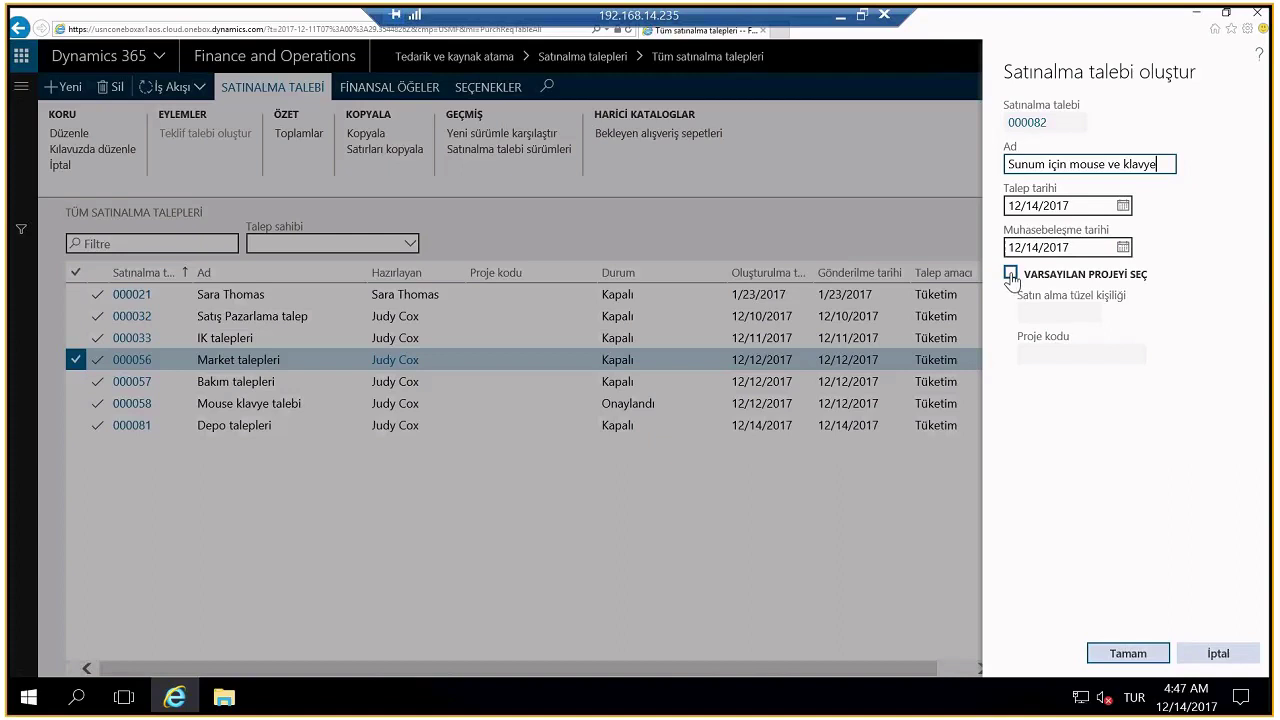
Step: Try a default project with USMF as the buying legal entity, and turn the default project option back off
click(1011, 276)
click(1011, 274)
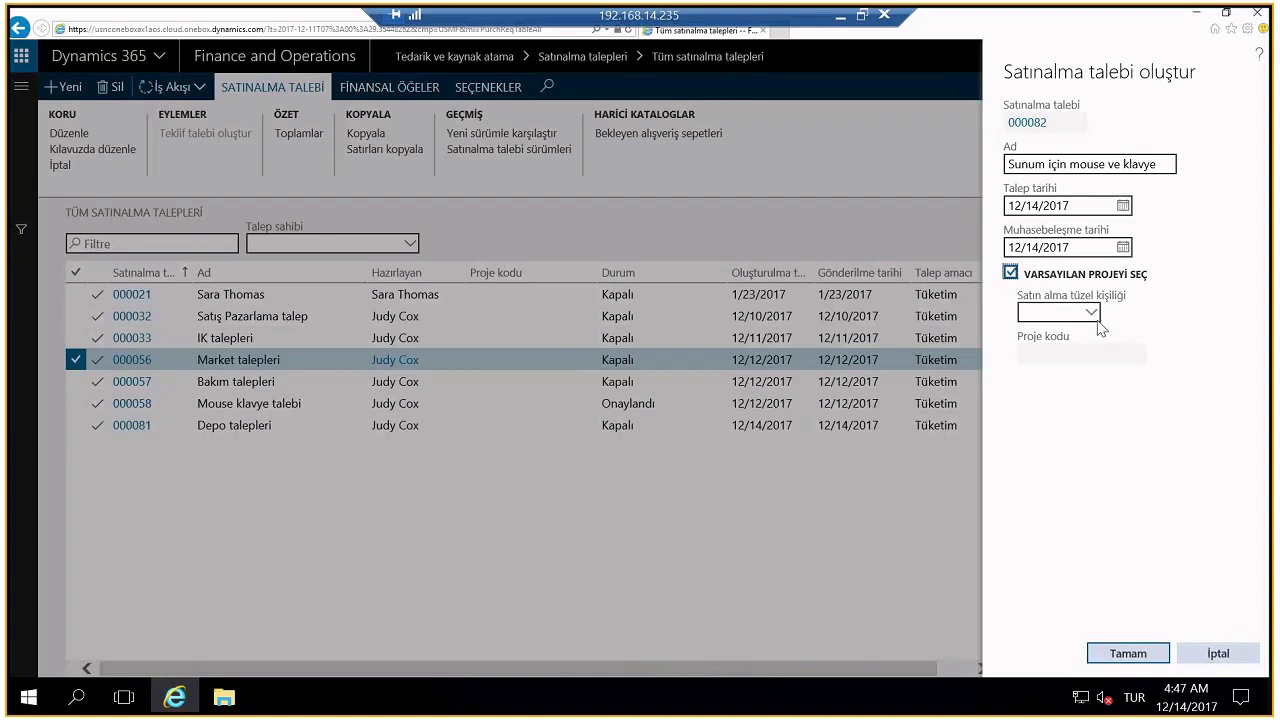
click(1092, 313)
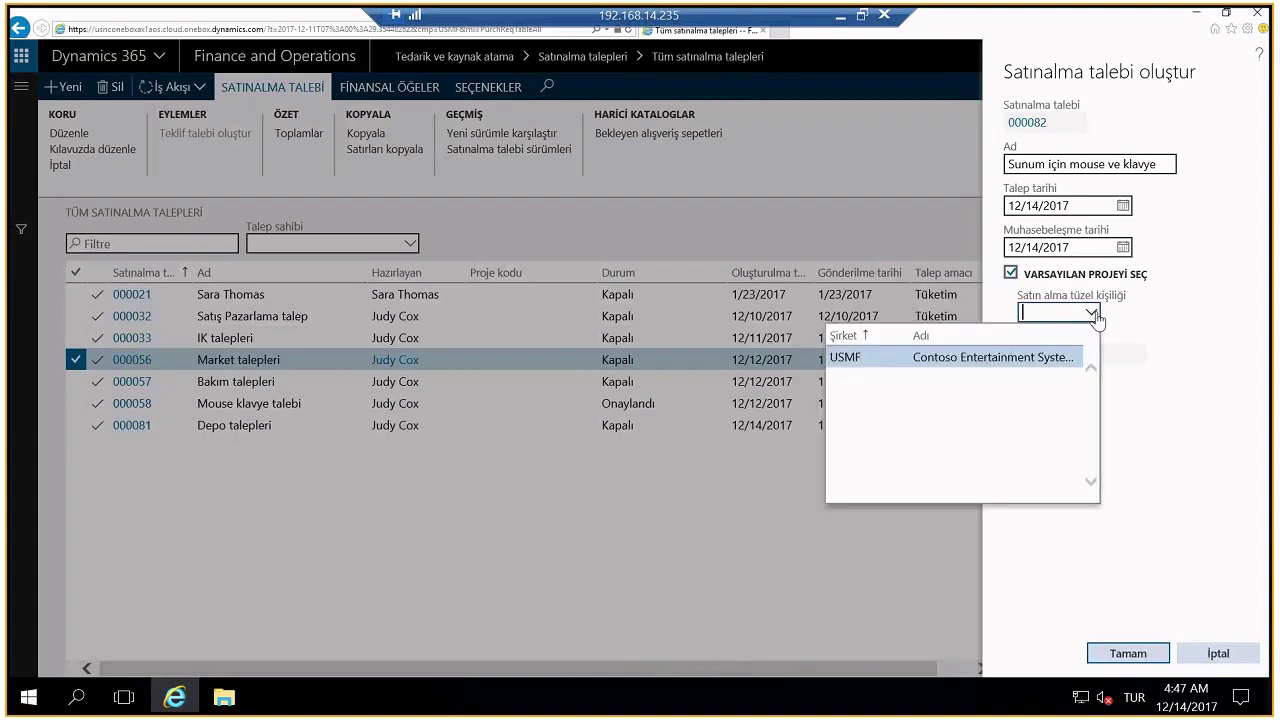
click(1093, 314)
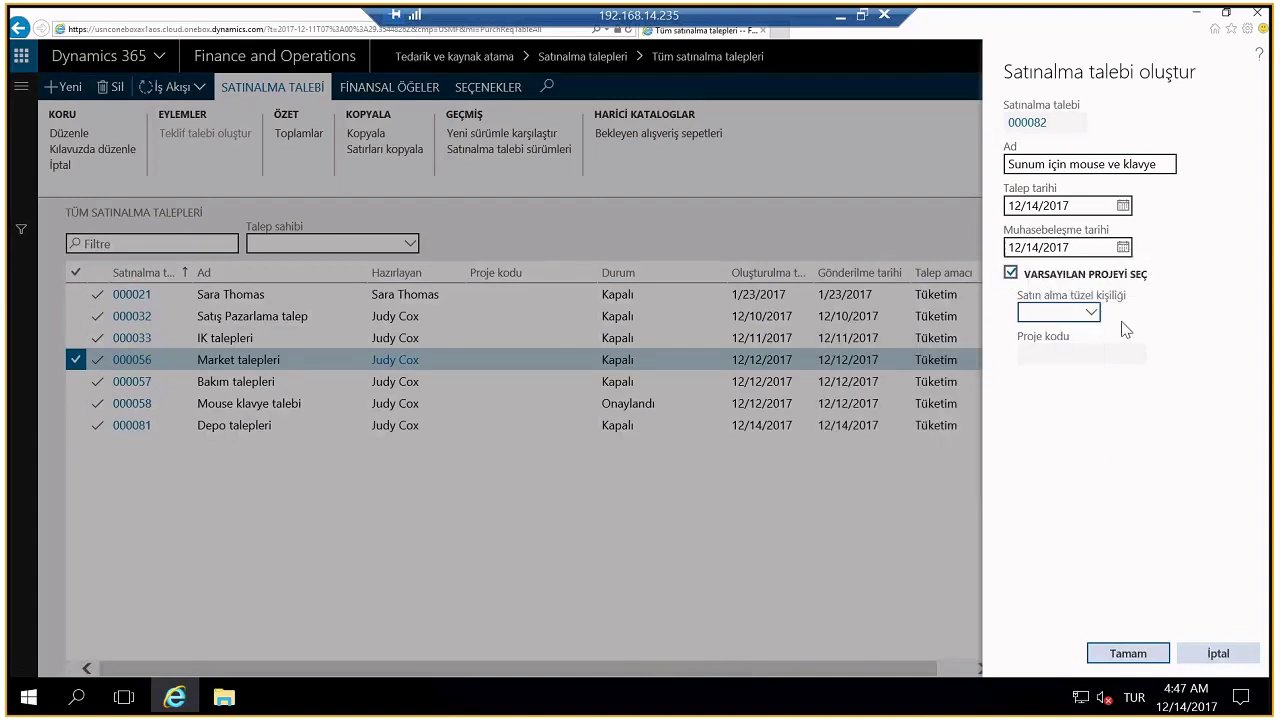
click(1088, 316)
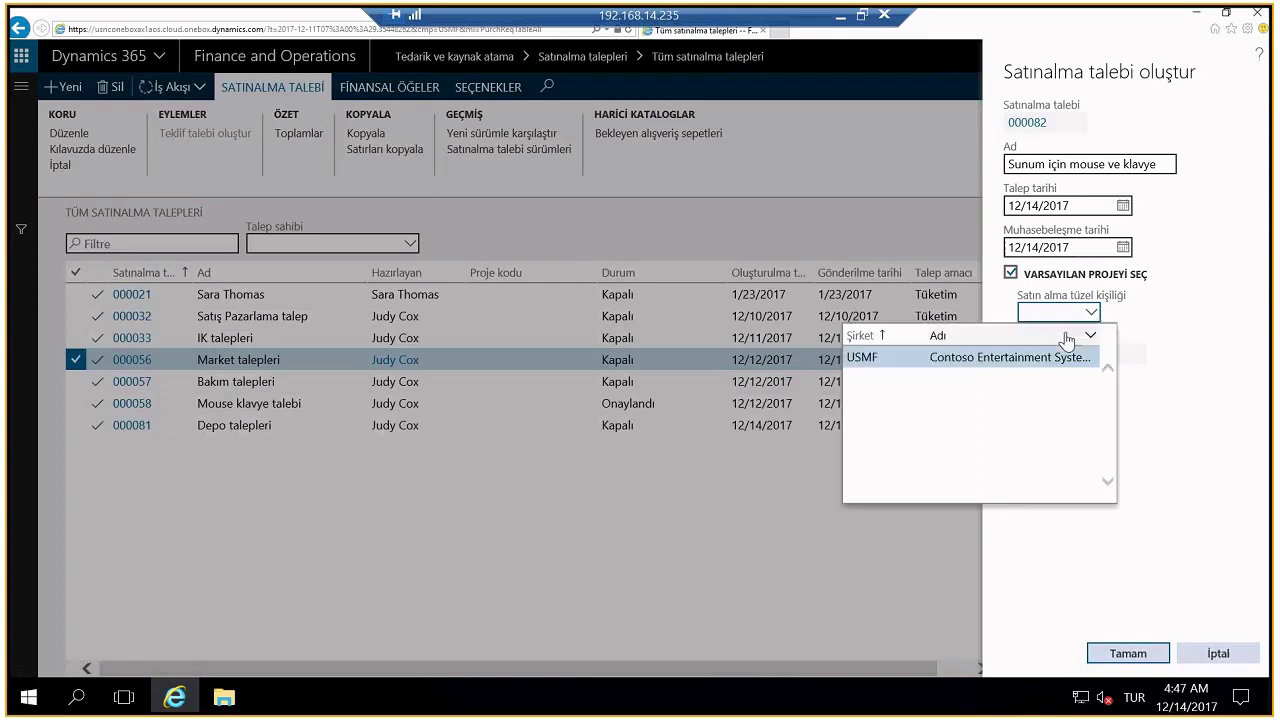
click(1027, 355)
click(1138, 355)
click(1138, 355)
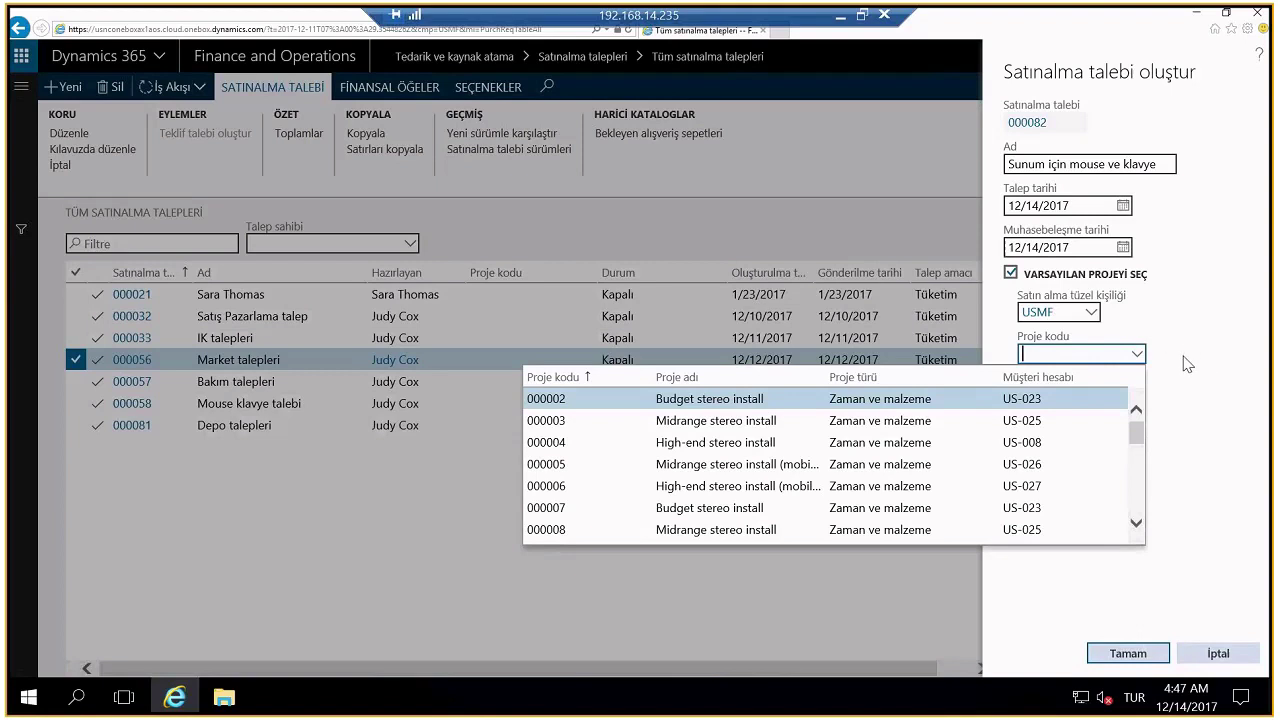
click(1011, 273)
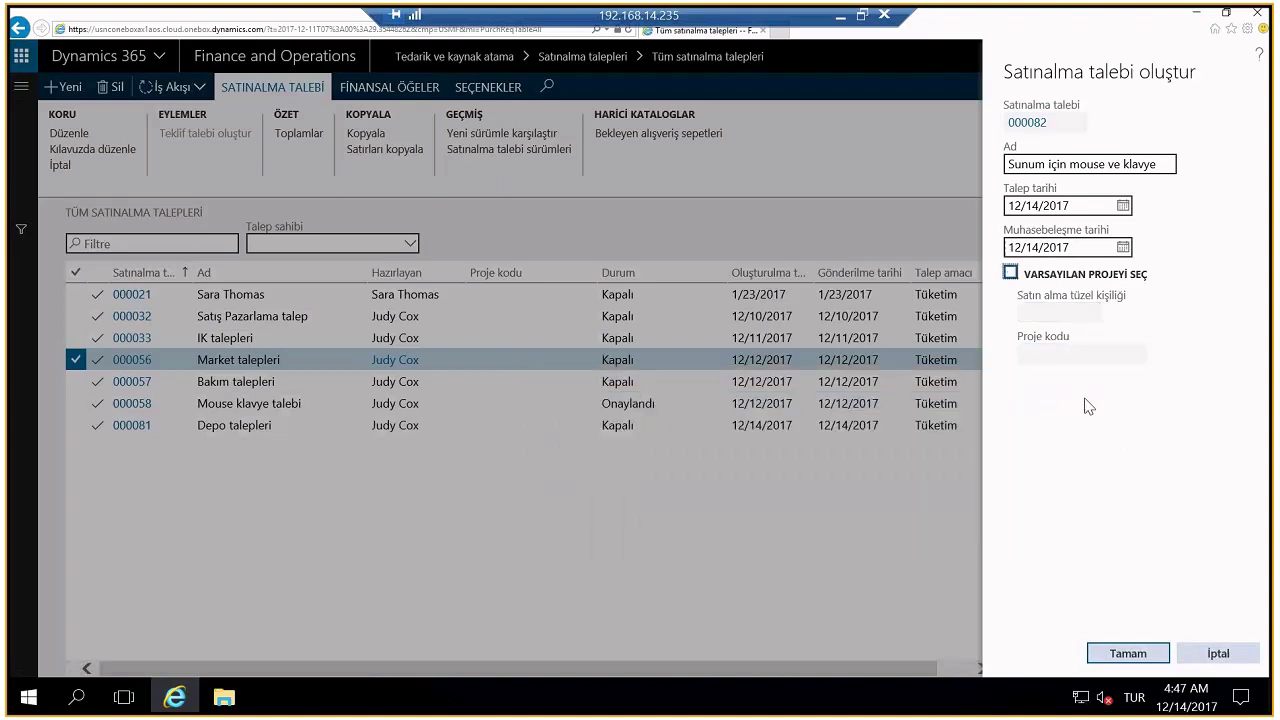
Step: Create the requisition without a default project and collapse its header section after viewing the available business justification reasons
click(1140, 657)
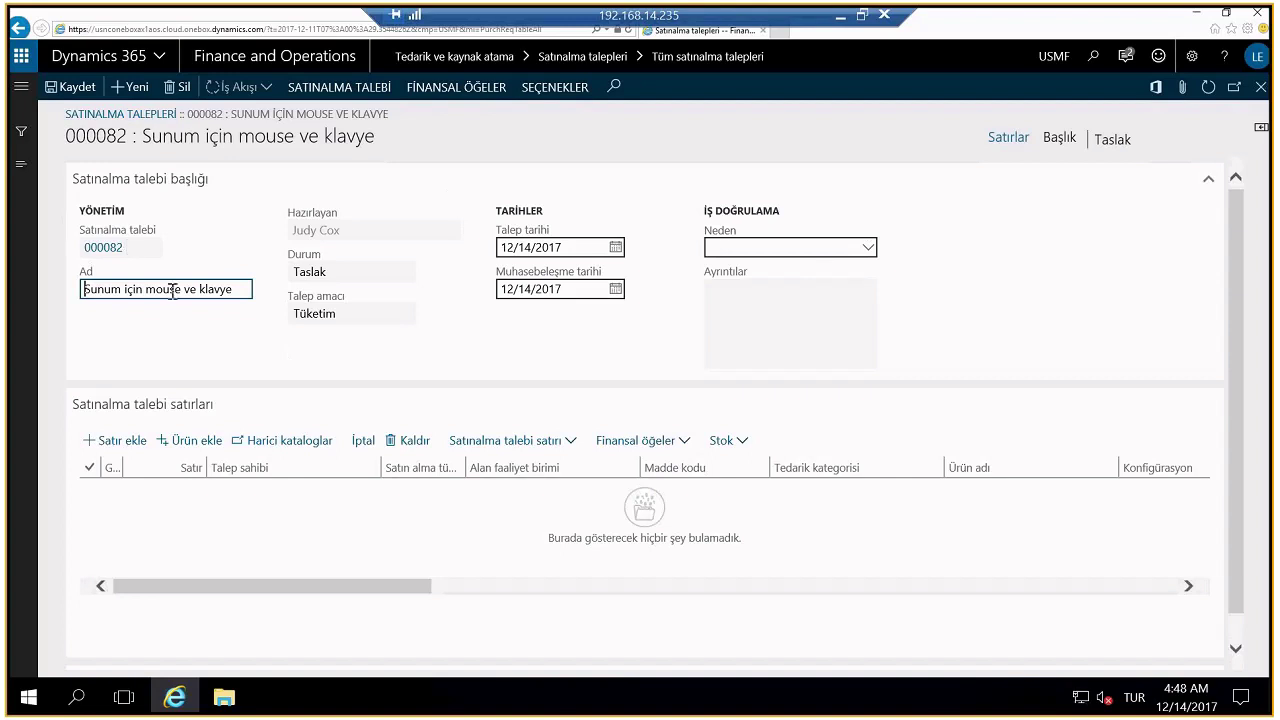
click(233, 290)
click(867, 250)
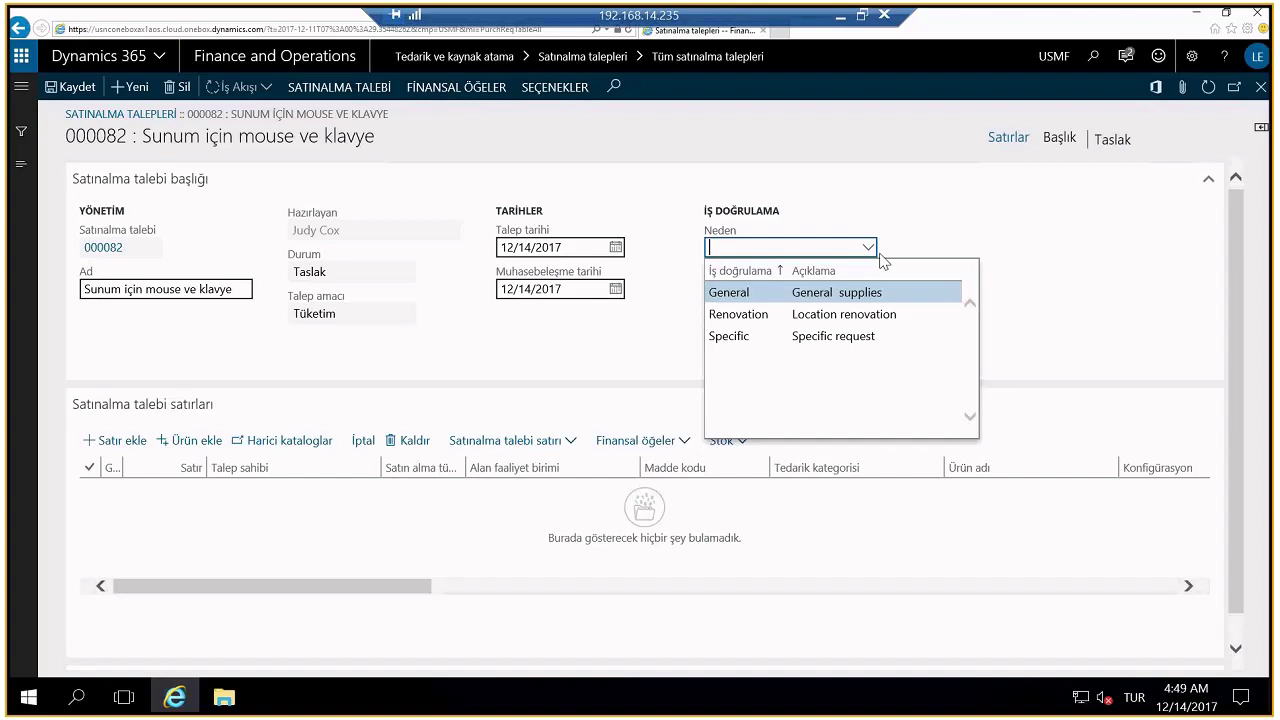
click(1205, 190)
click(1205, 190)
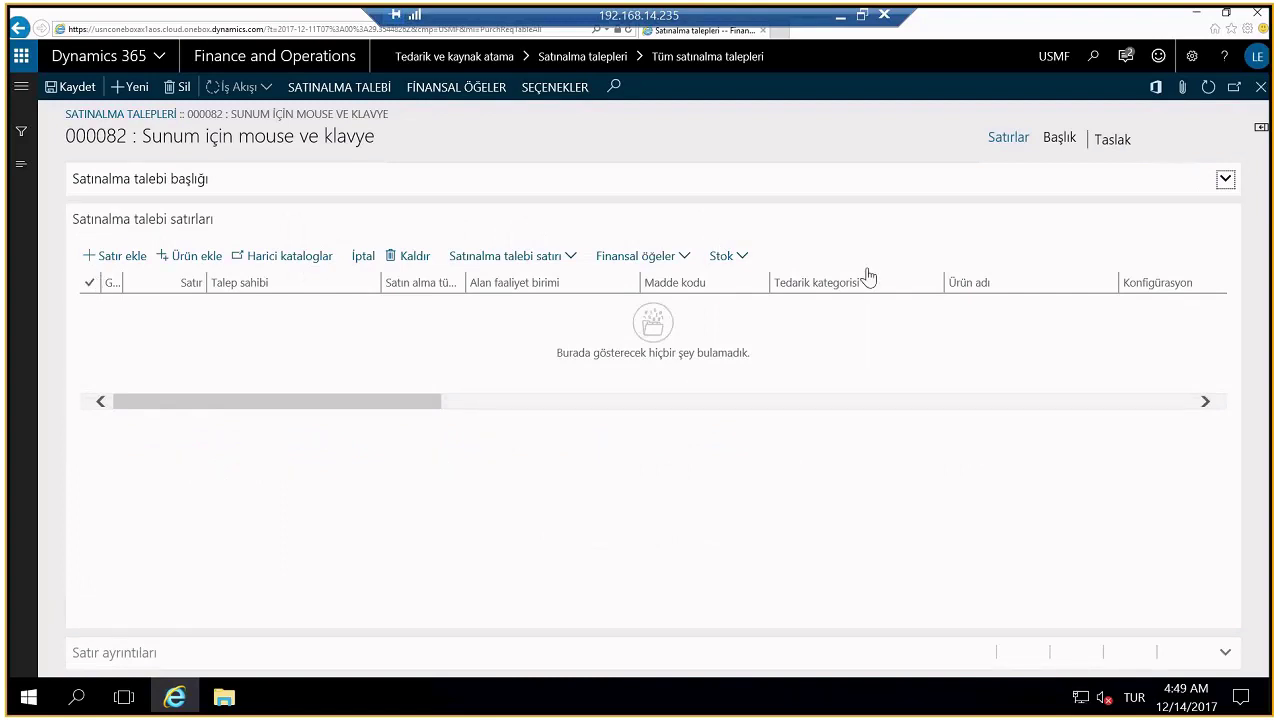
Step: Add a requisition line for item C0003, the Microsoft Arc Mouse
click(137, 259)
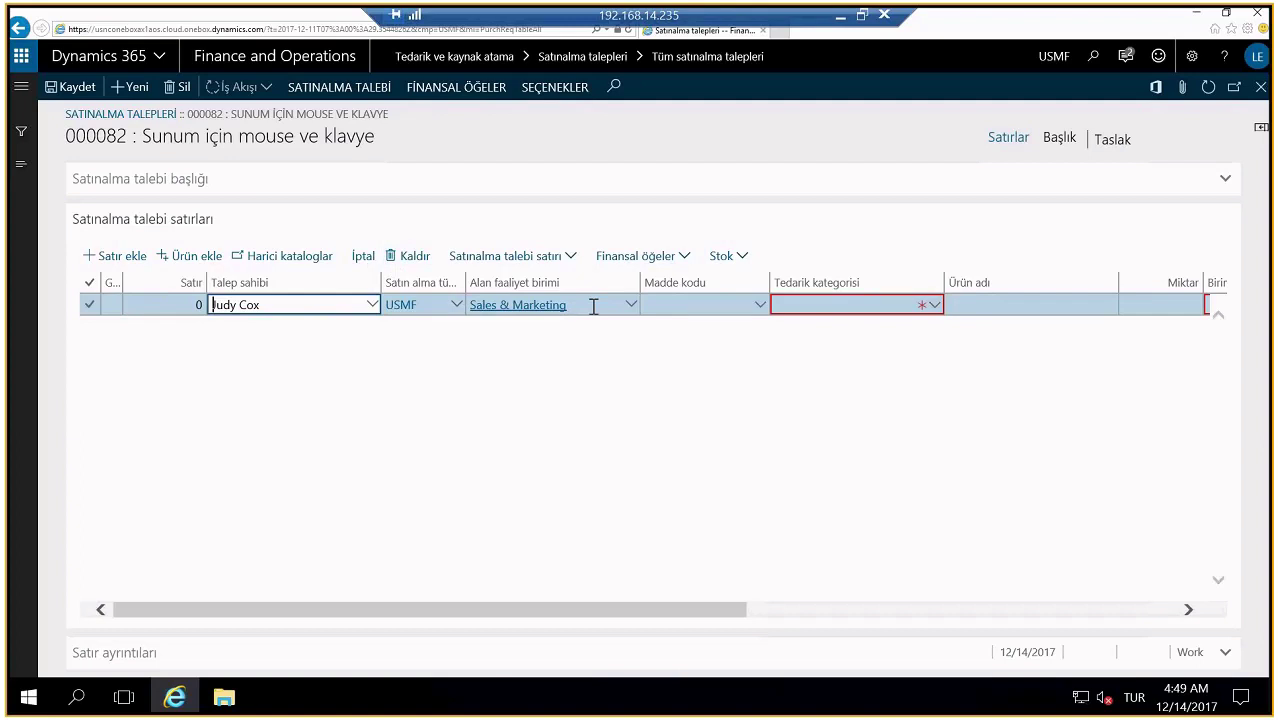
click(570, 252)
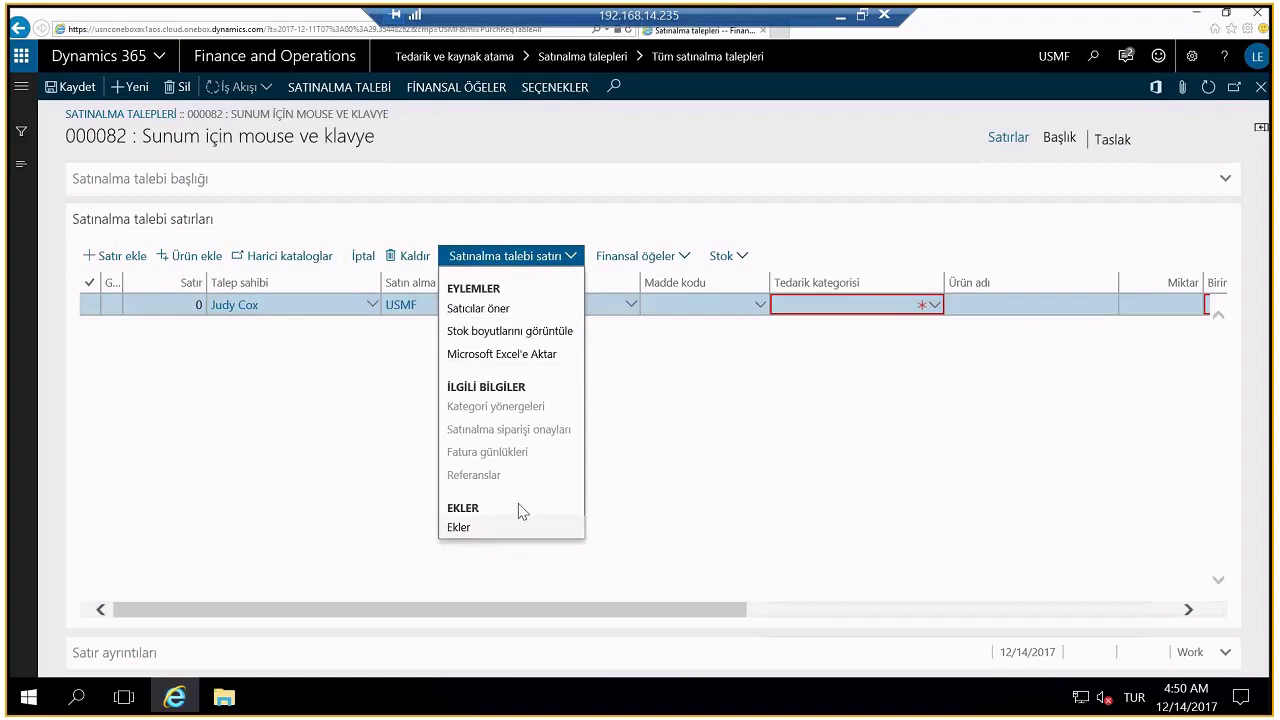
click(651, 413)
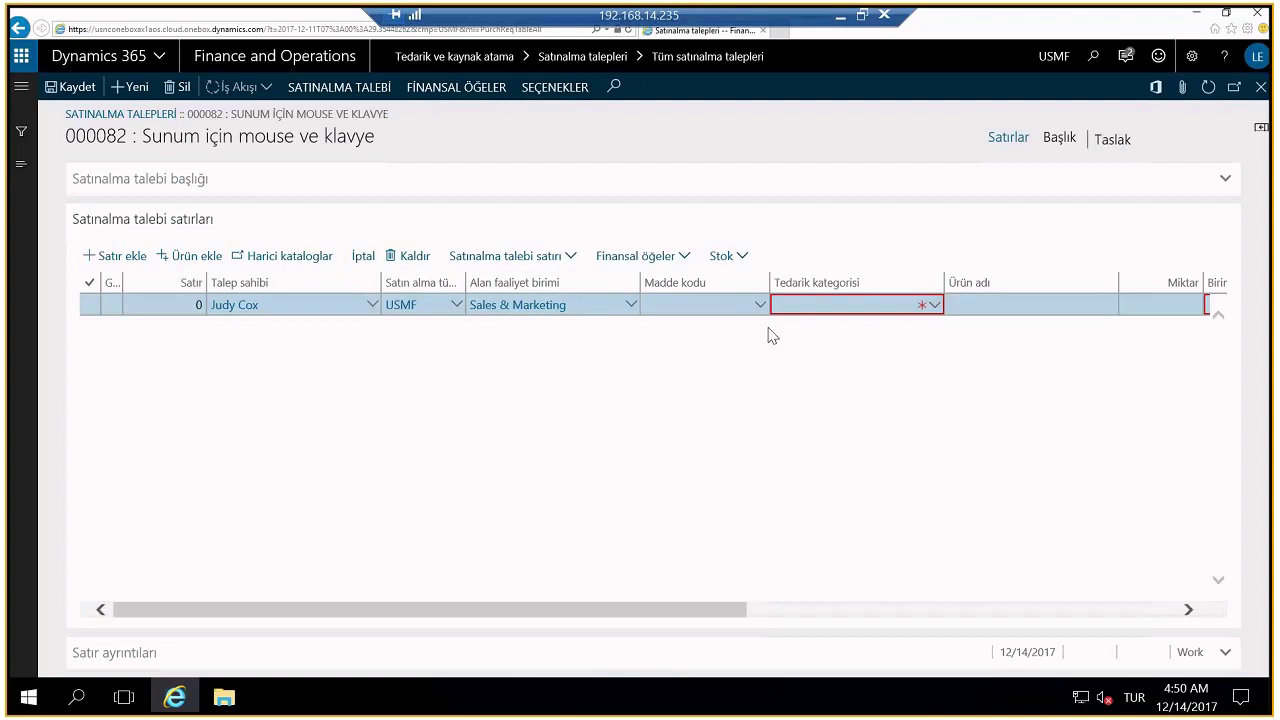
click(742, 307)
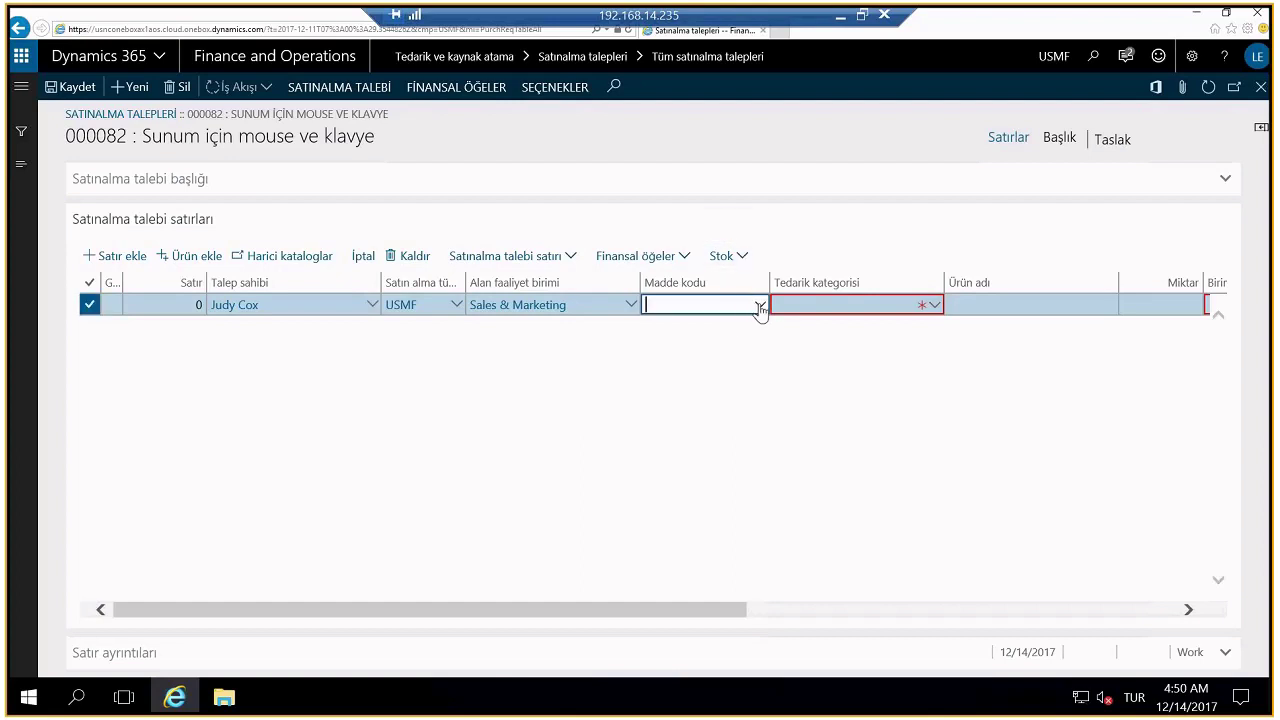
click(760, 307)
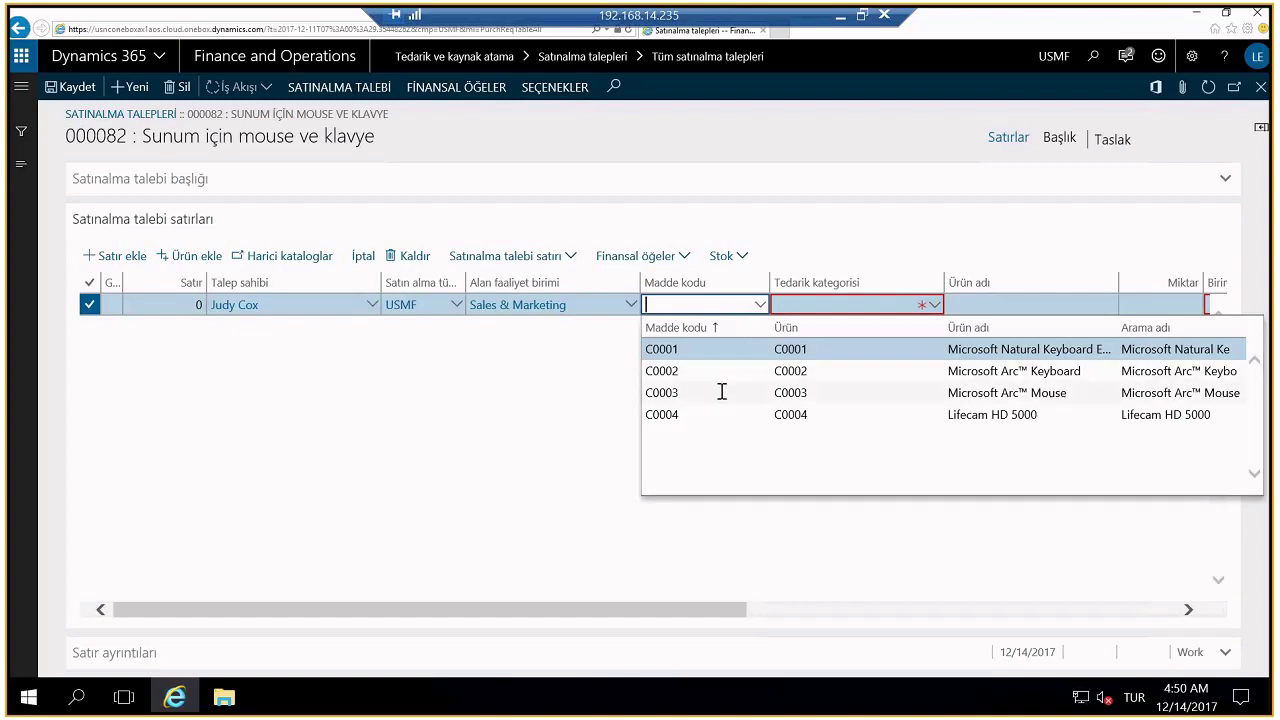
click(676, 392)
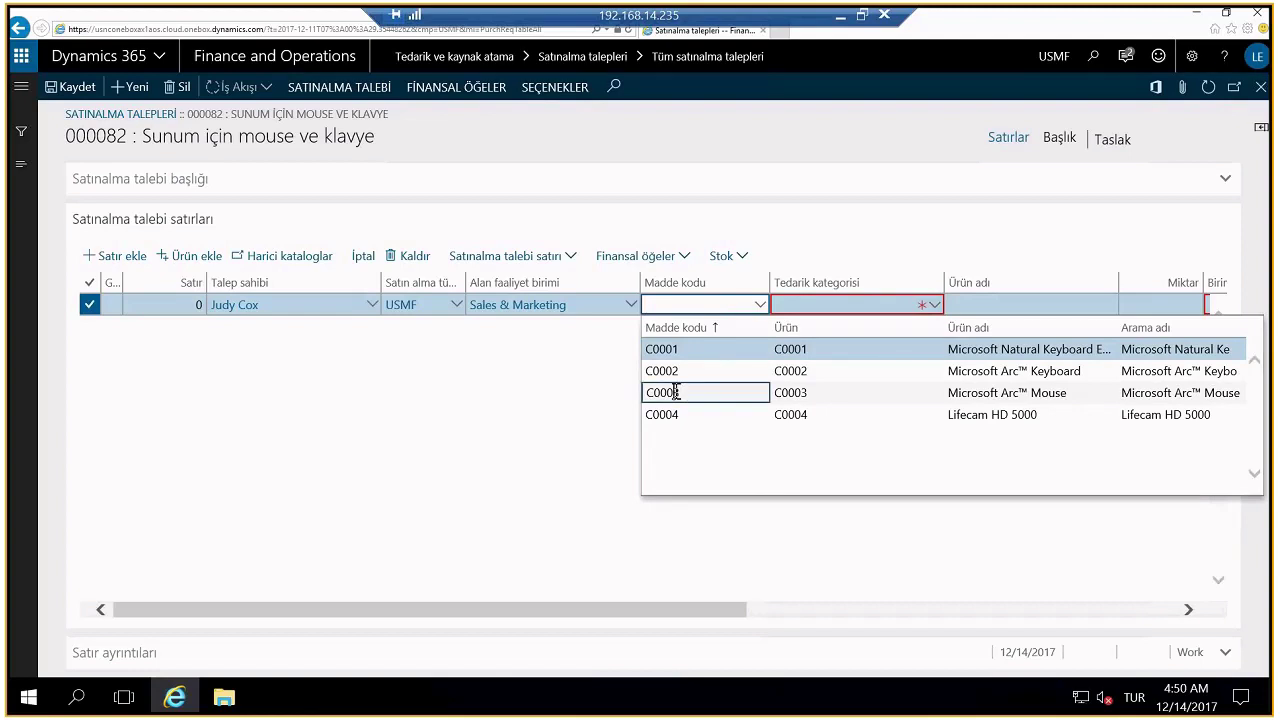
click(677, 394)
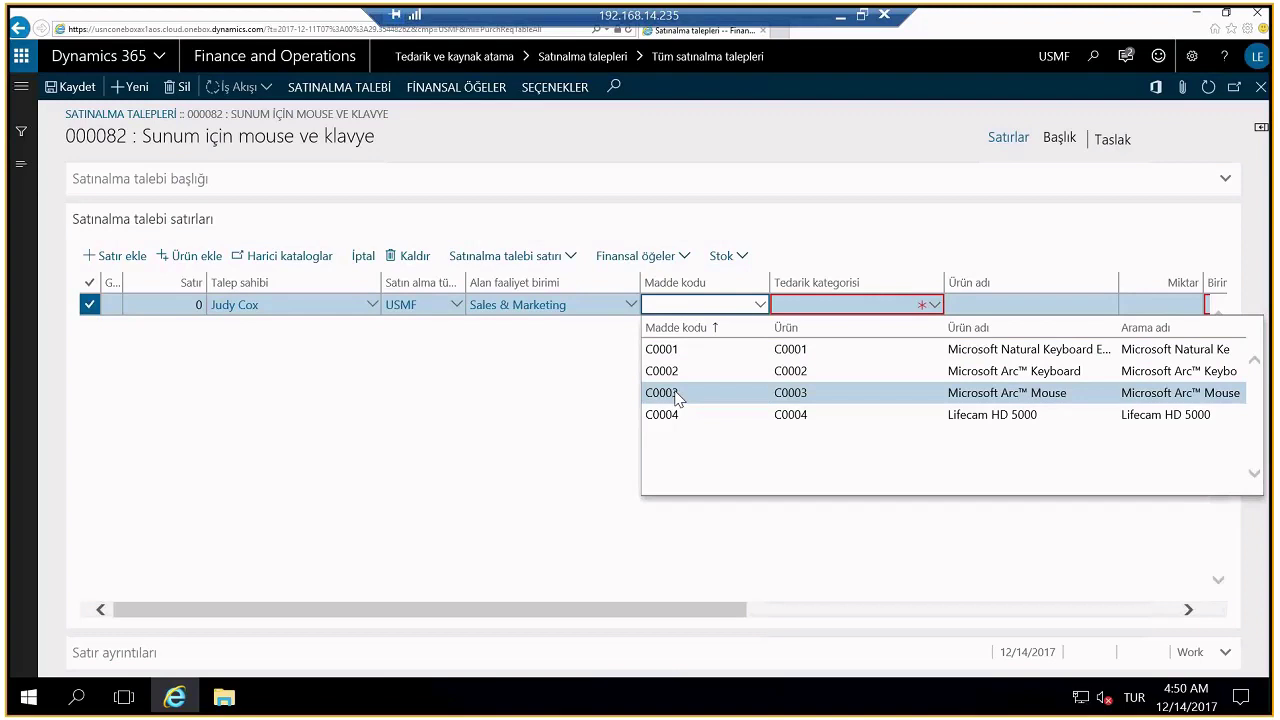
click(677, 394)
Step: Set the mouse line's quantity to 3 and review its price, vendor and status columns
drag(740, 609, 1055, 600)
click(614, 304)
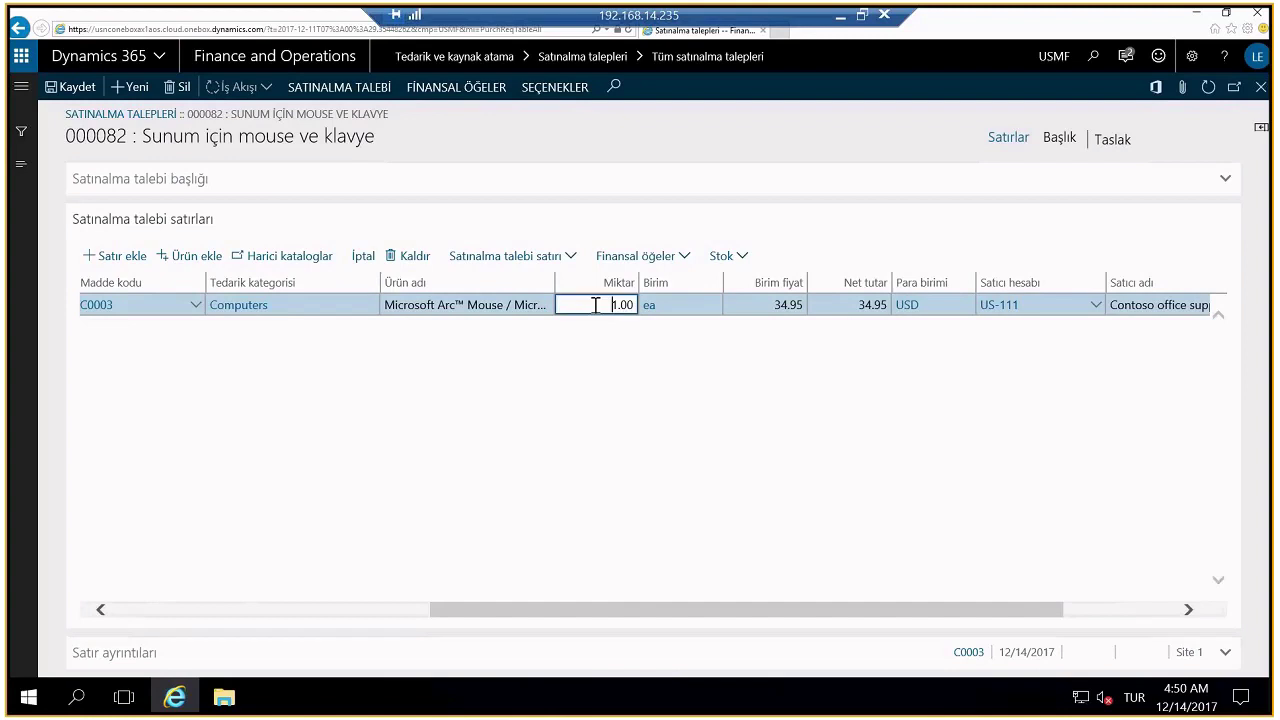
text(3)
click(648, 306)
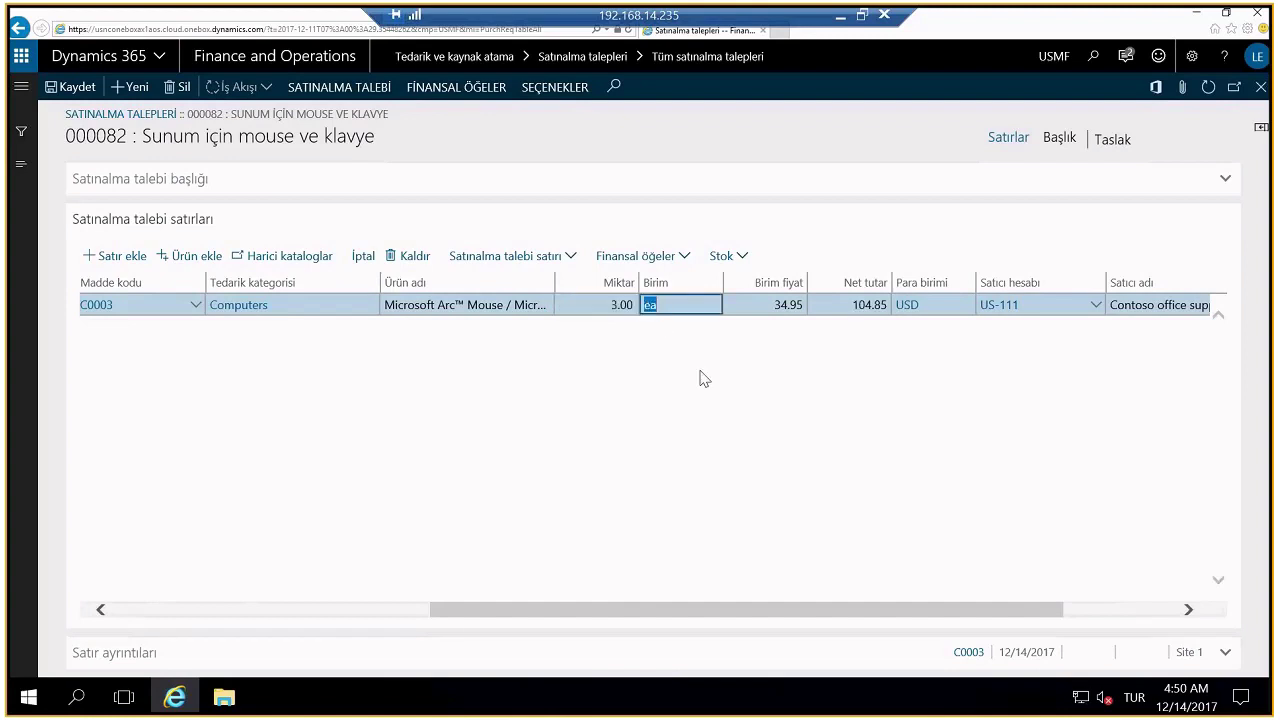
key(Tab)
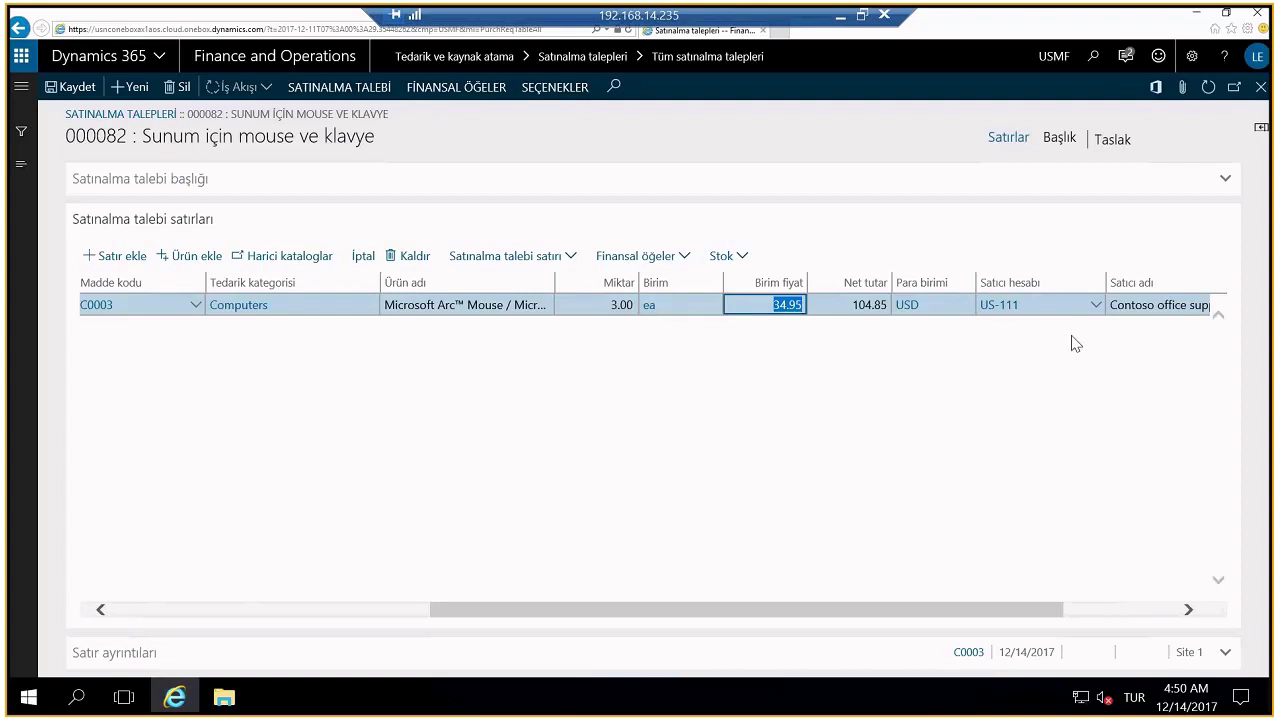
drag(1018, 605, 1108, 600)
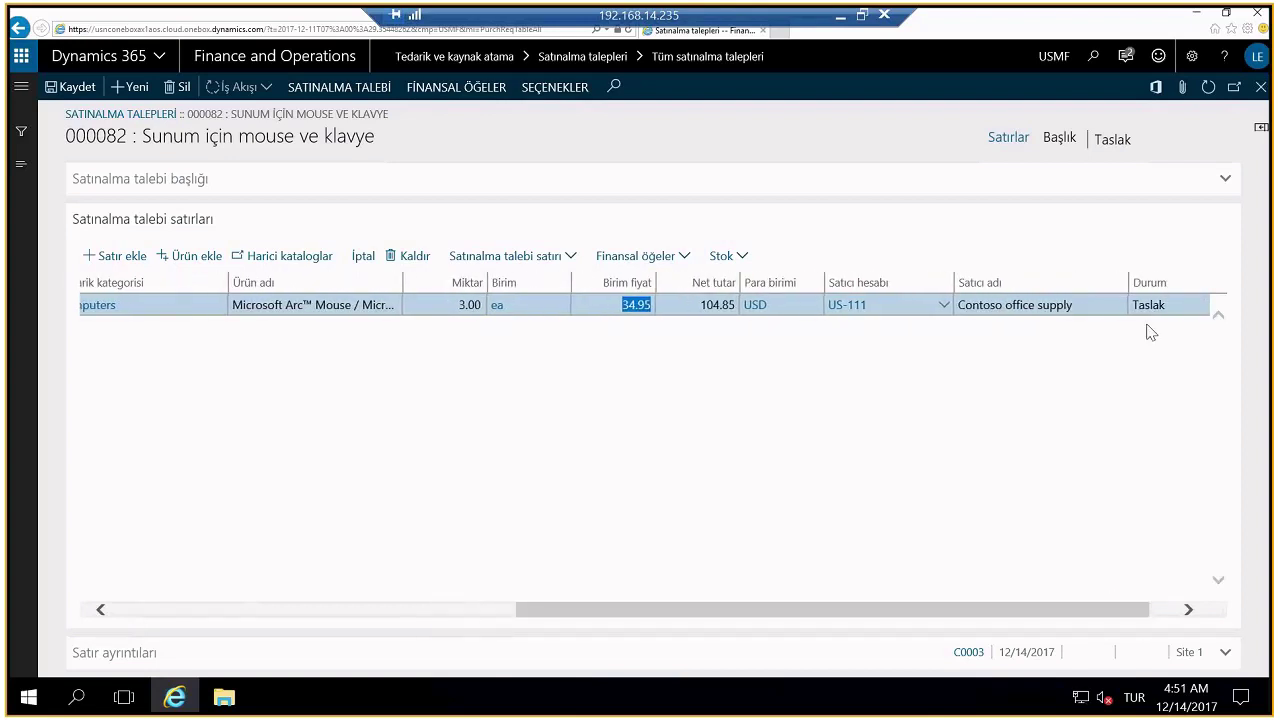
drag(1075, 606, 571, 594)
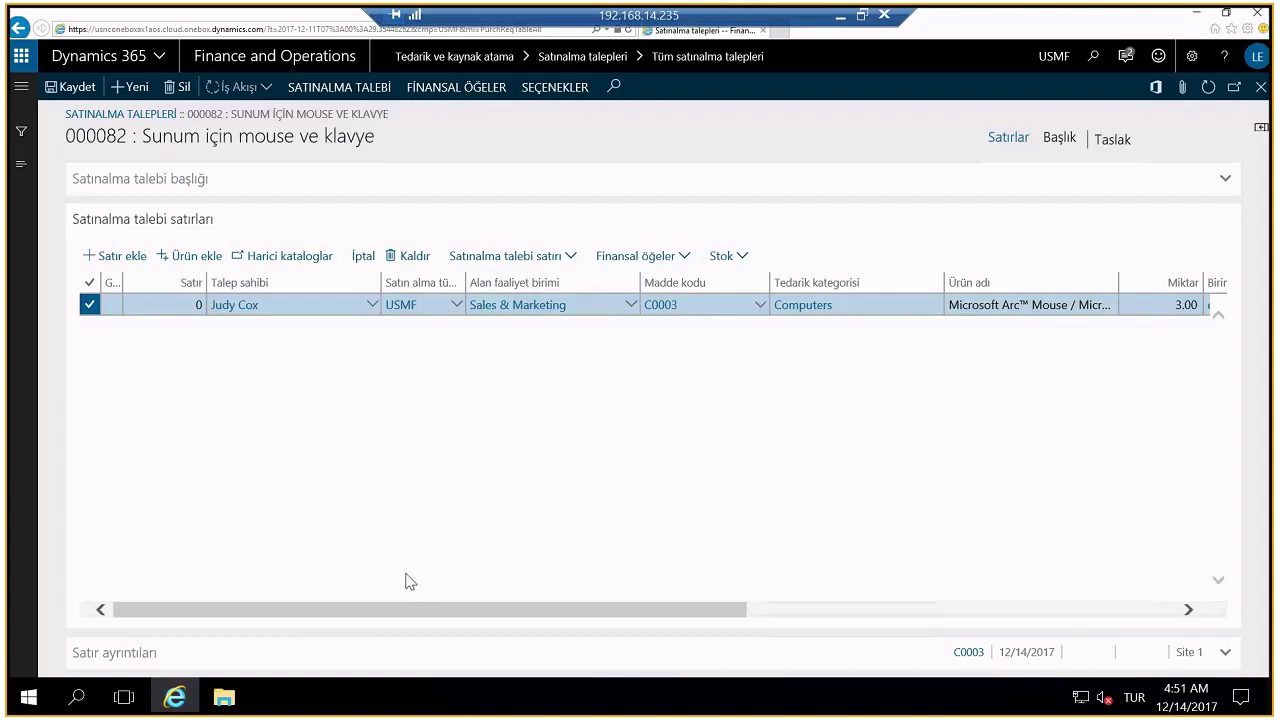
Step: Add a second requisition line for item C0002, the Microsoft Arc Keyboard, with a quantity of 3
click(131, 258)
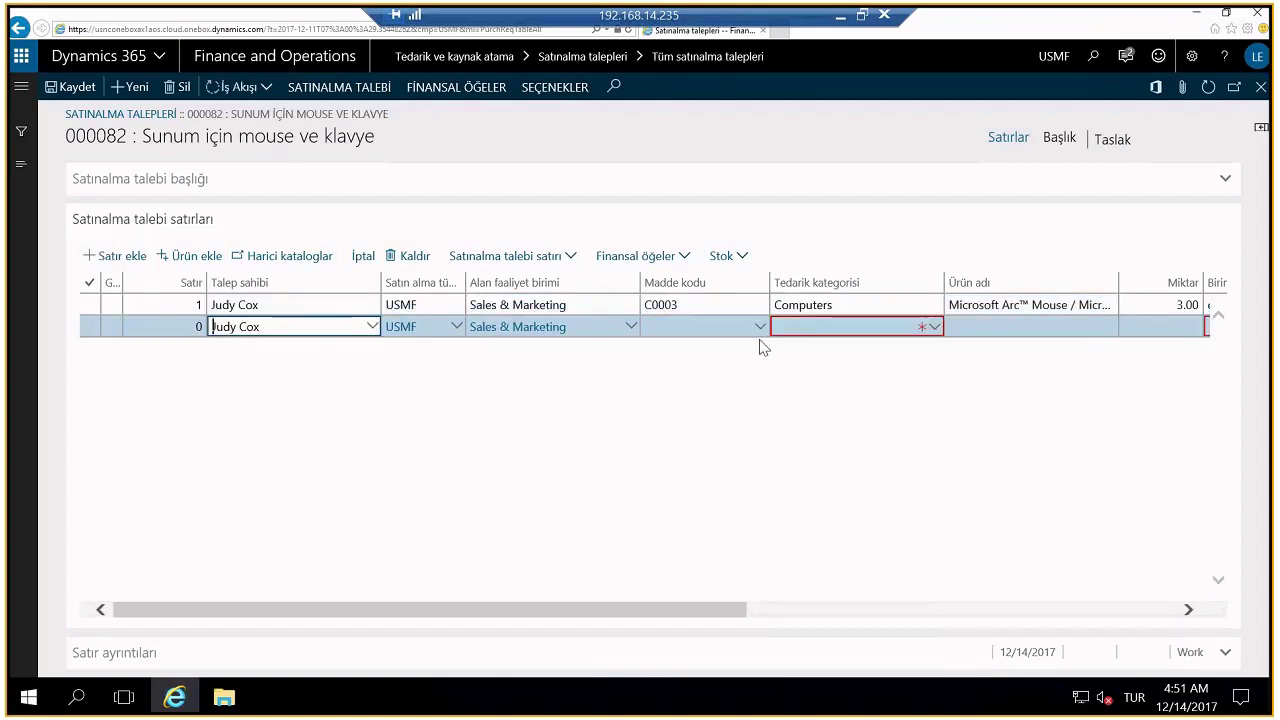
click(756, 337)
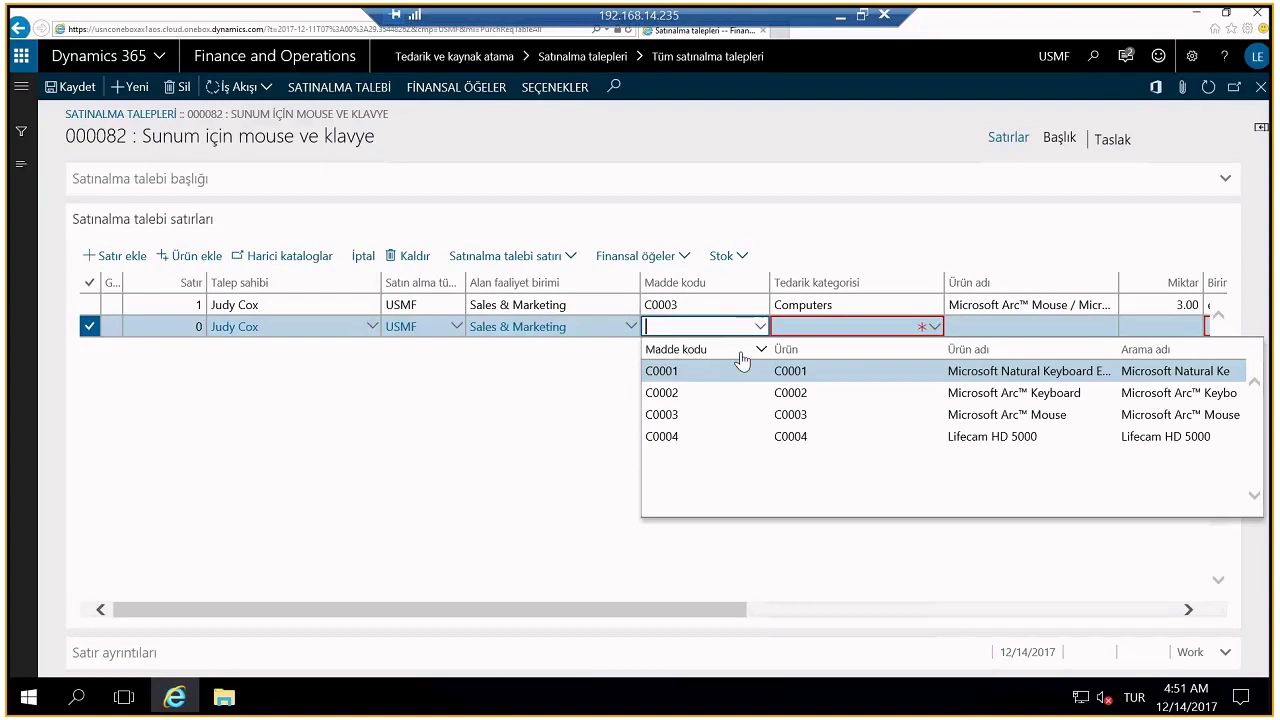
click(676, 393)
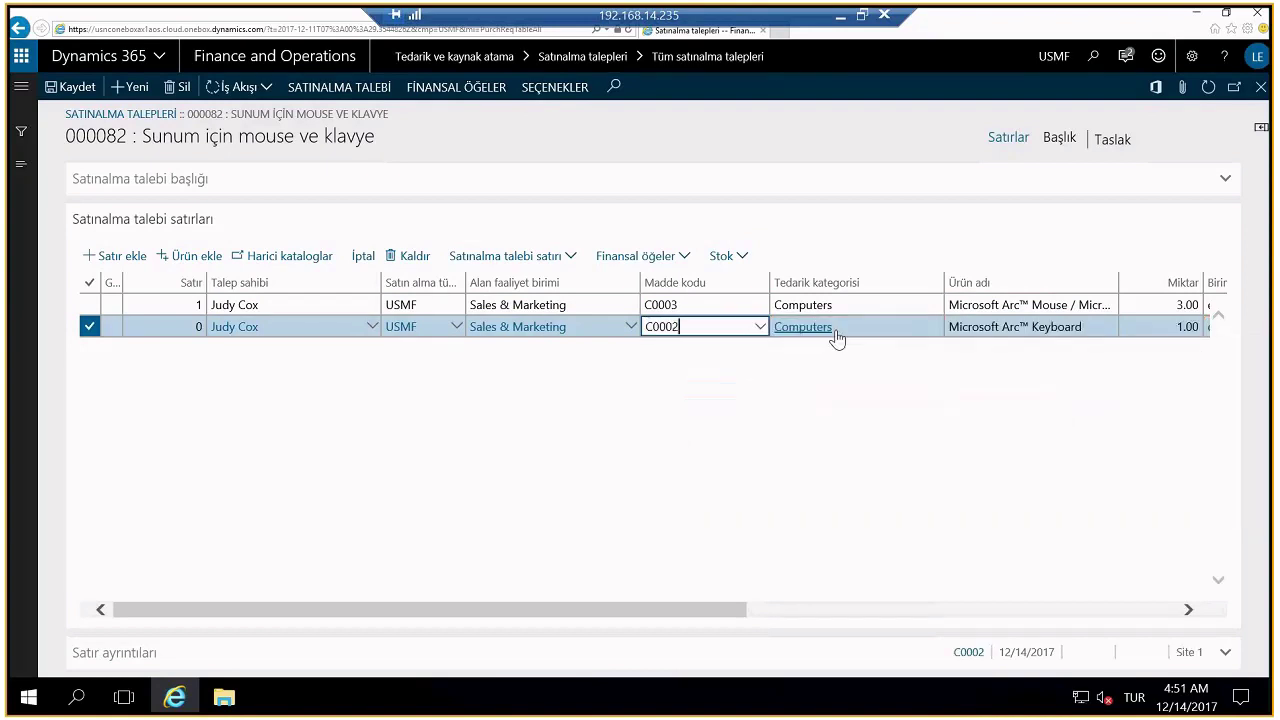
drag(745, 609, 846, 601)
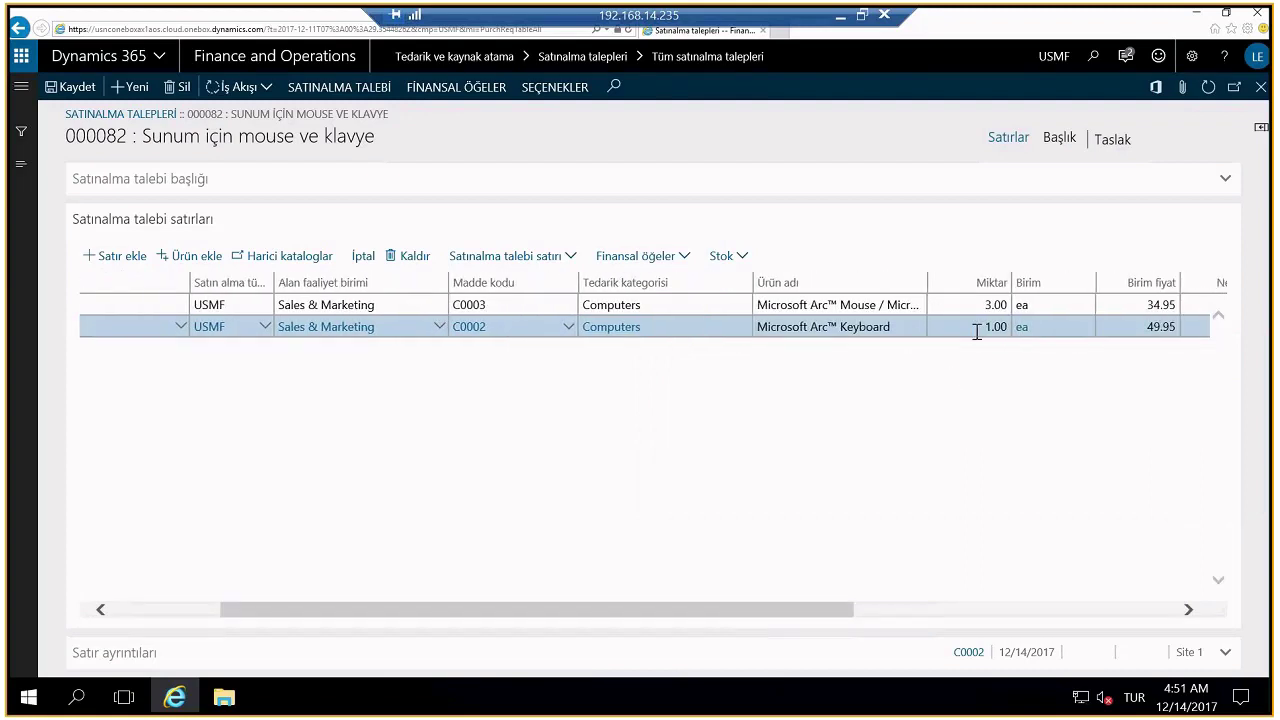
click(977, 328)
drag(977, 328, 1000, 330)
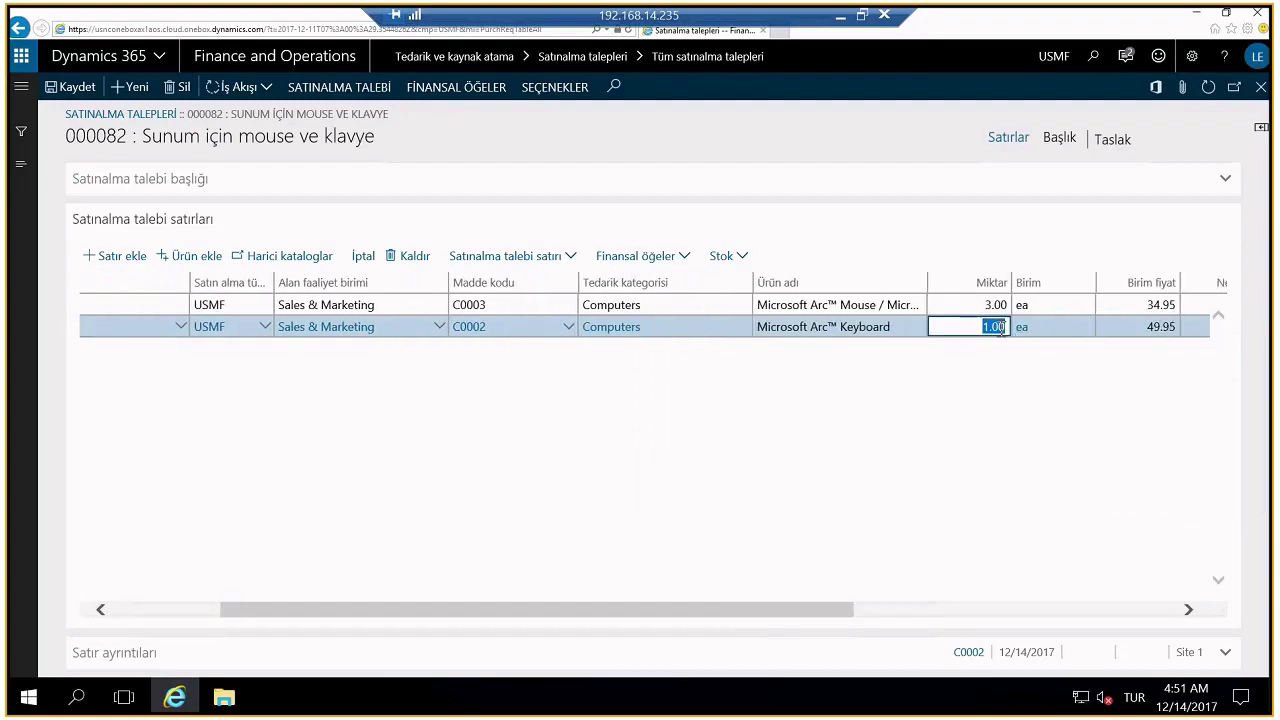
key(BackSpace)
text(3)
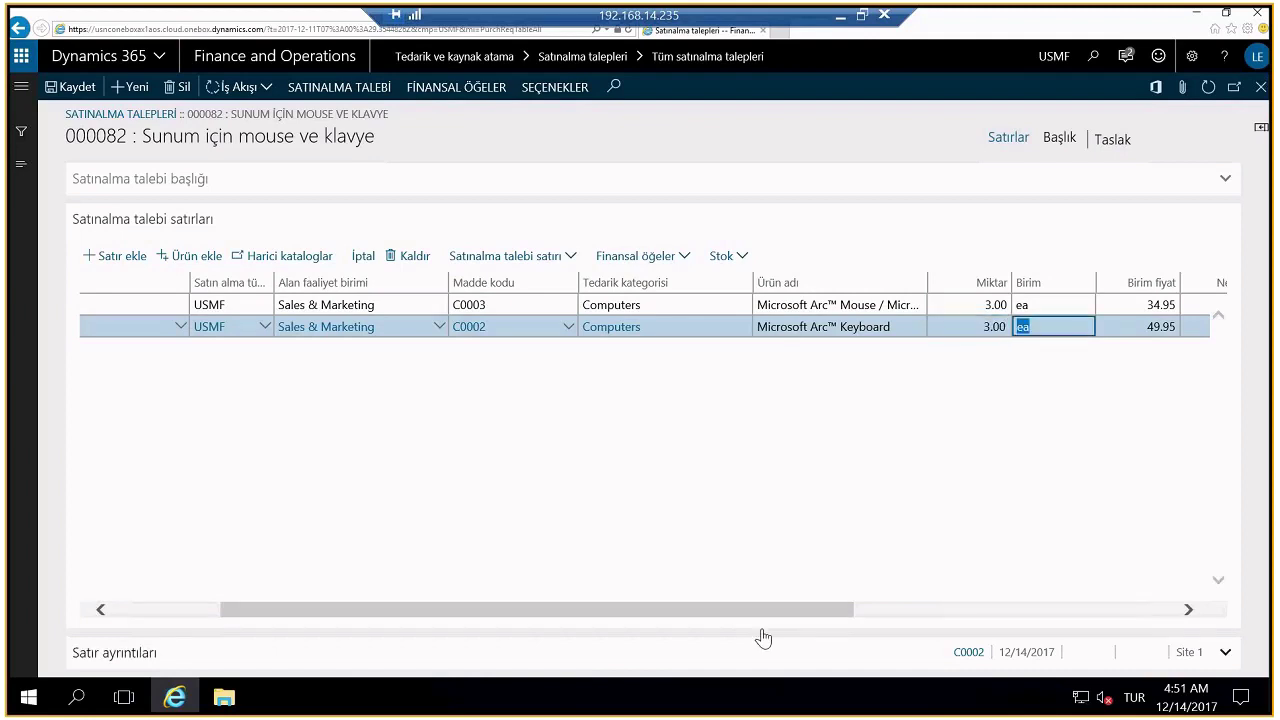
Step: Review the requester, item and procurement category columns of the two requisition lines
drag(763, 609, 562, 612)
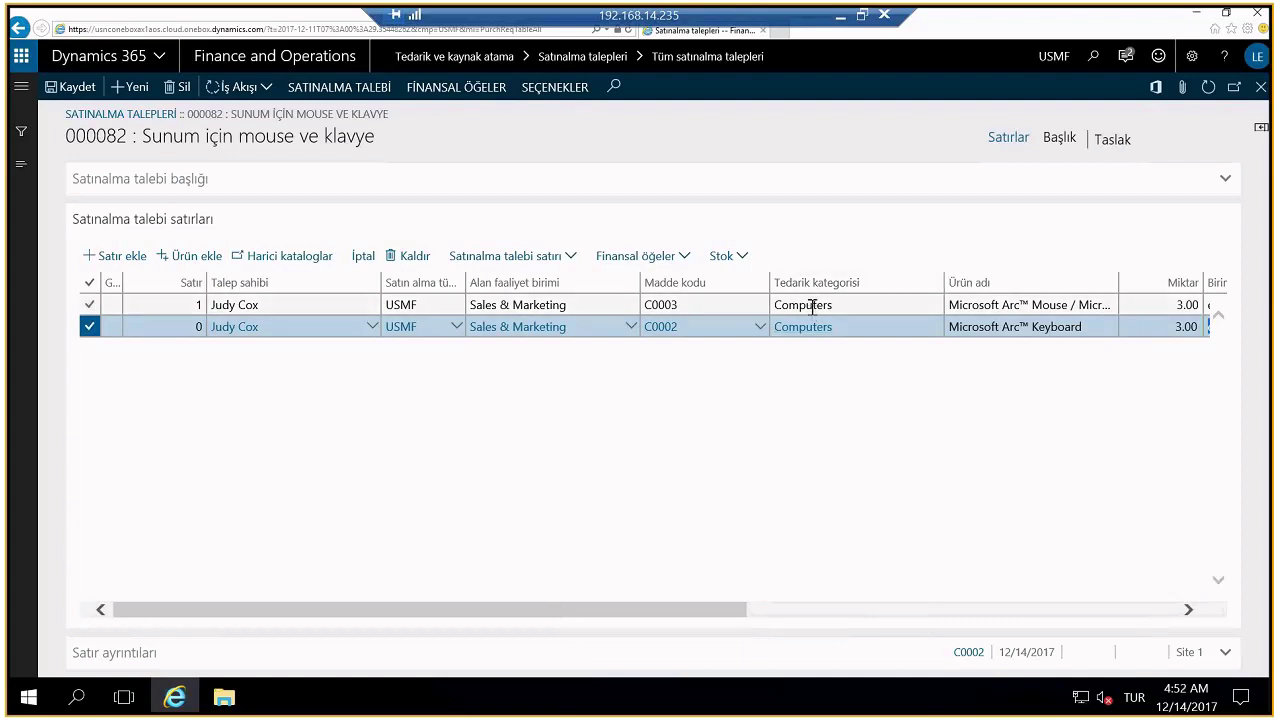
mouse_move(812, 307)
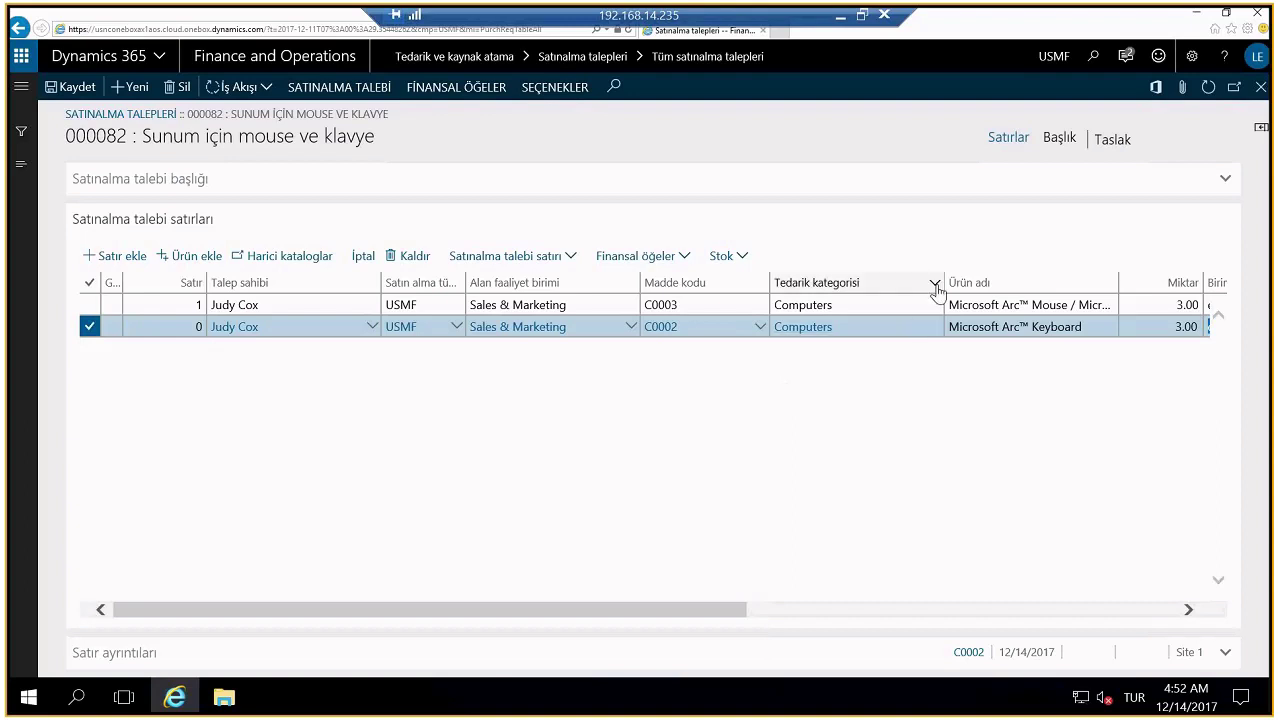
drag(942, 283, 892, 288)
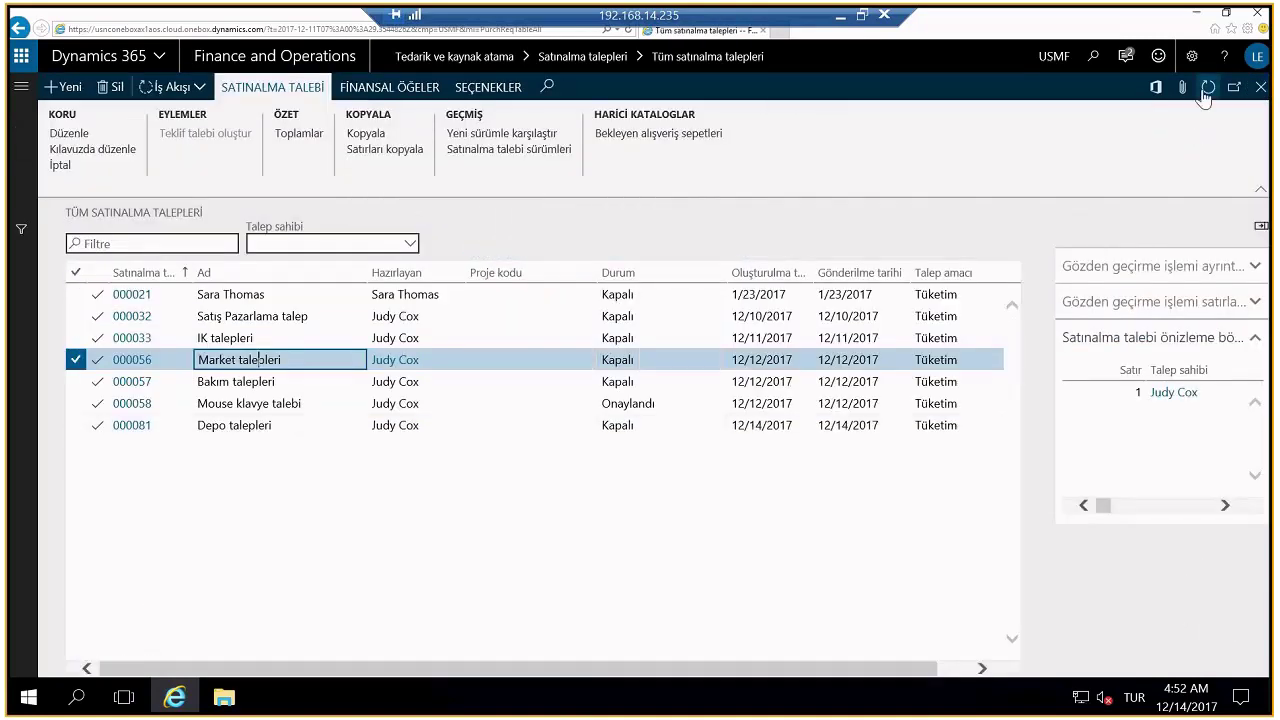
Step: Refresh the requisition list and submit "Sunum için mouse ve klavye" to the approval workflow with the comment "Sunum için talep"
click(1208, 88)
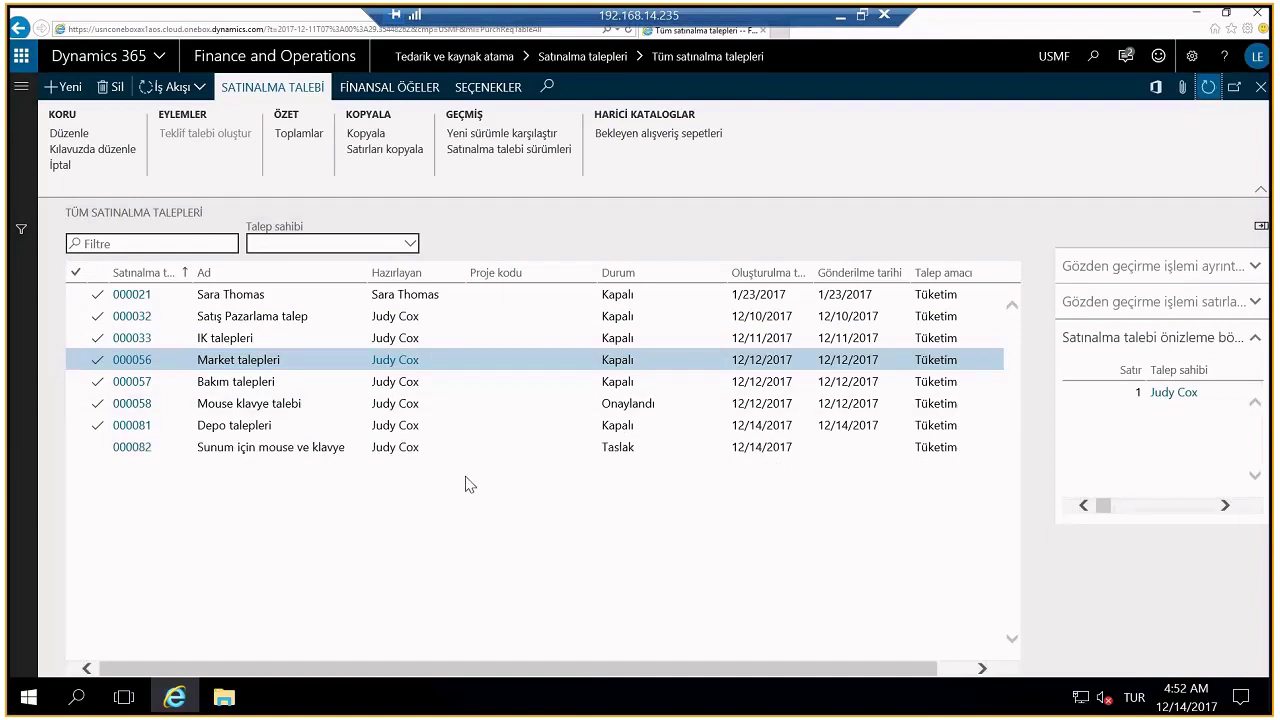
click(621, 448)
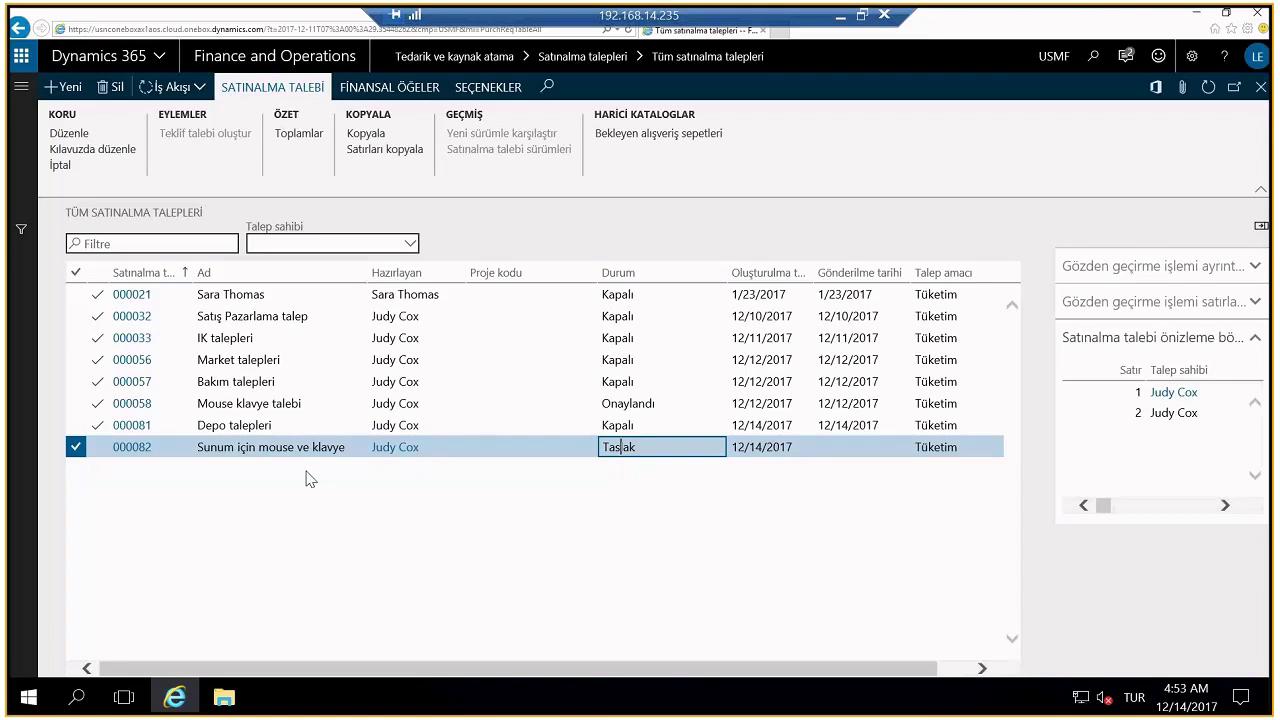
click(196, 91)
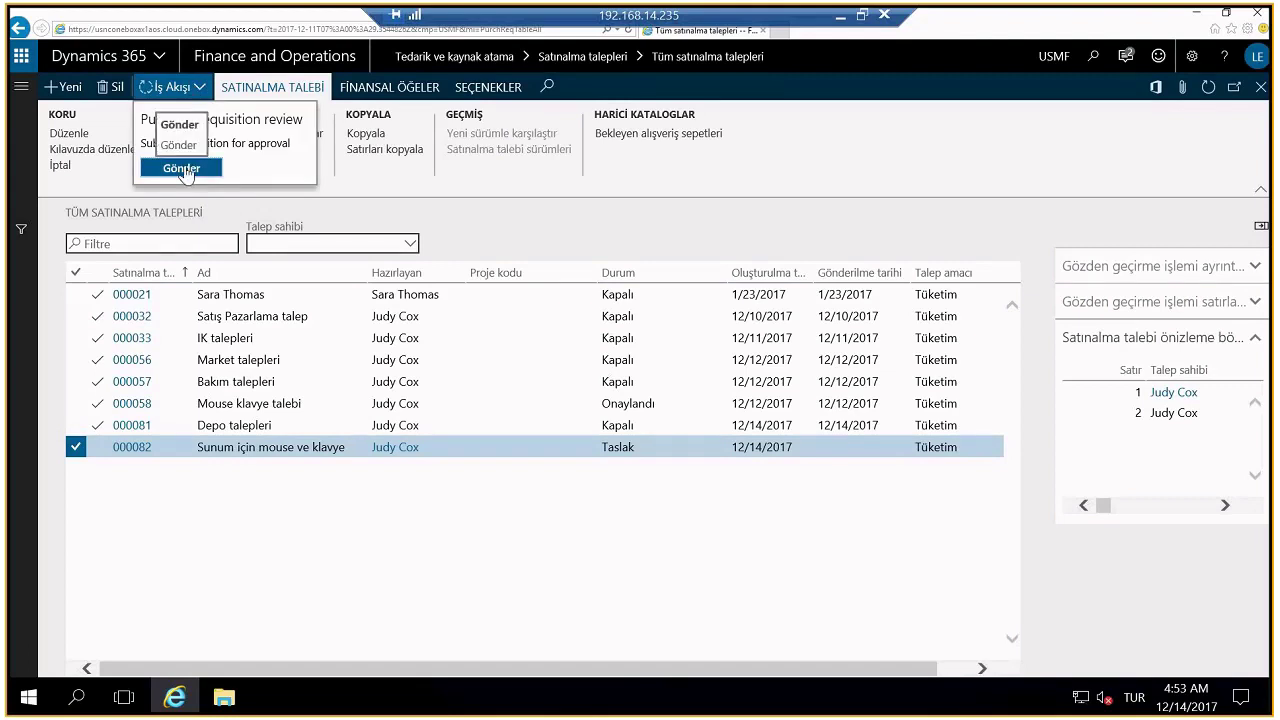
click(187, 173)
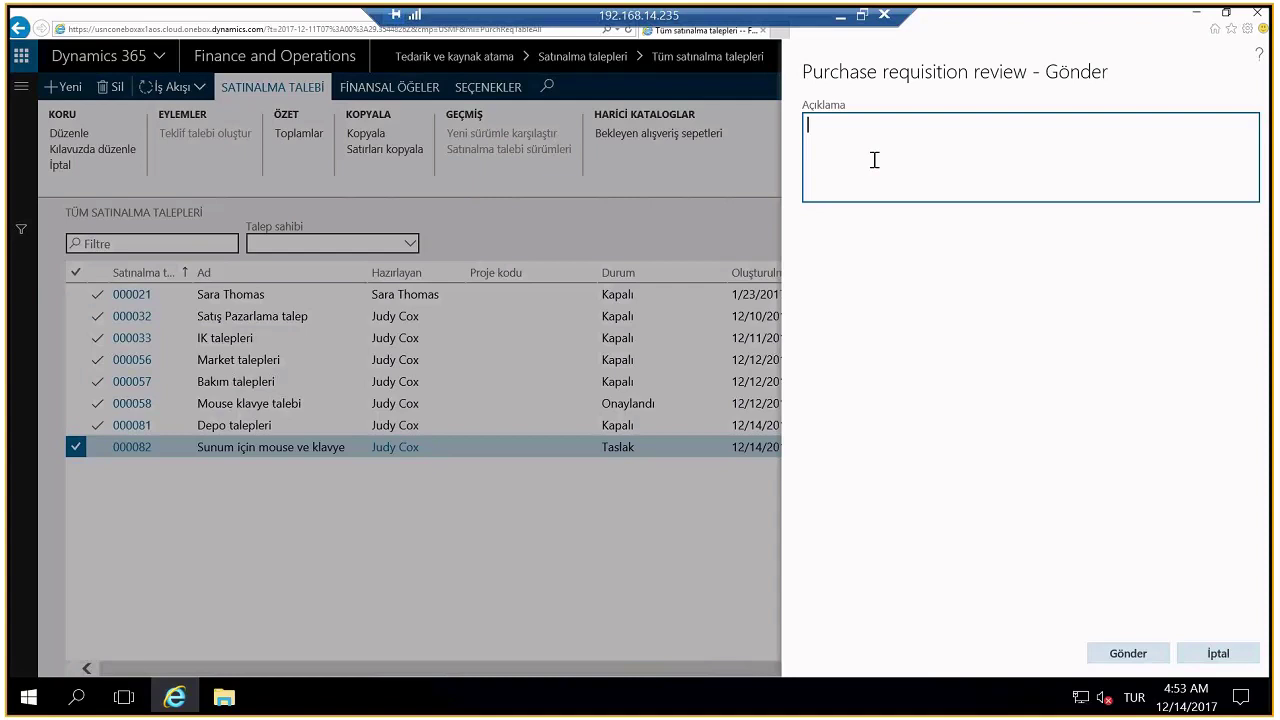
text(Sunum için talep)
click(1117, 656)
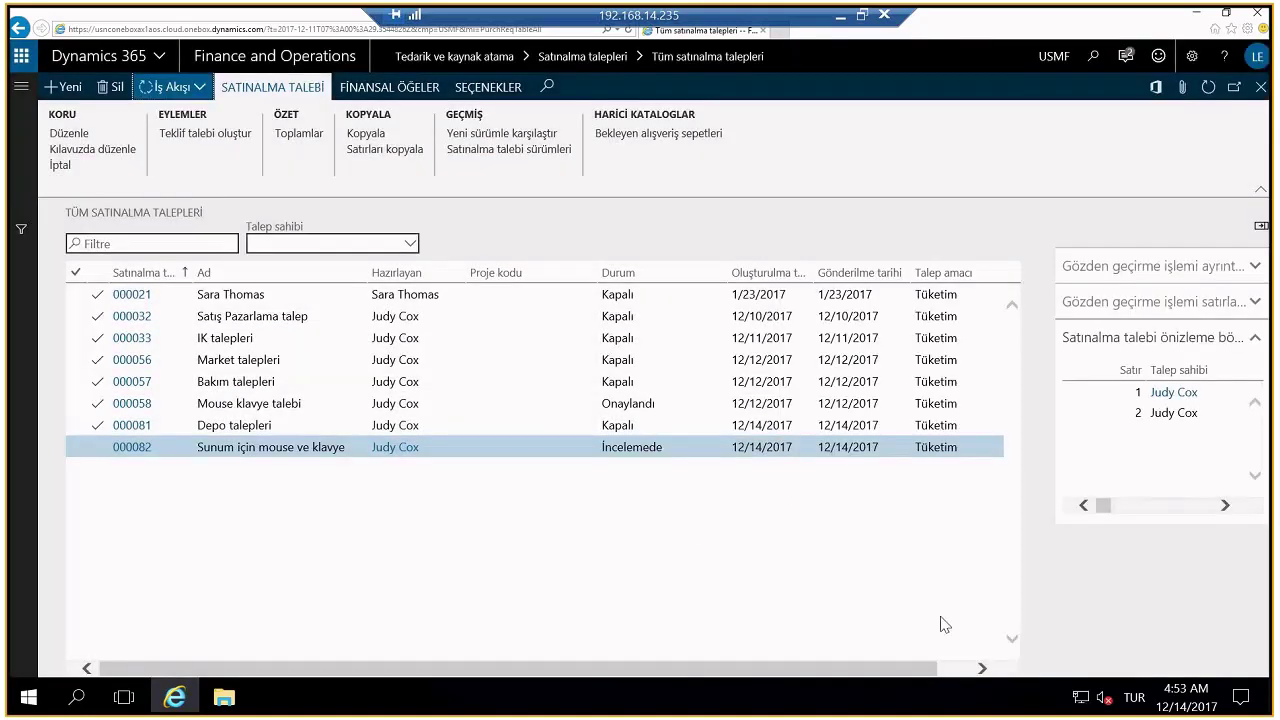
Step: Open the submitted requisition's workflow history and examine its instance code, status, version, last change and tracking details
click(640, 446)
mouse_move(1105, 511)
mouse_down()
mouse_move(1208, 507)
mouse_move(1096, 506)
mouse_up()
click(205, 89)
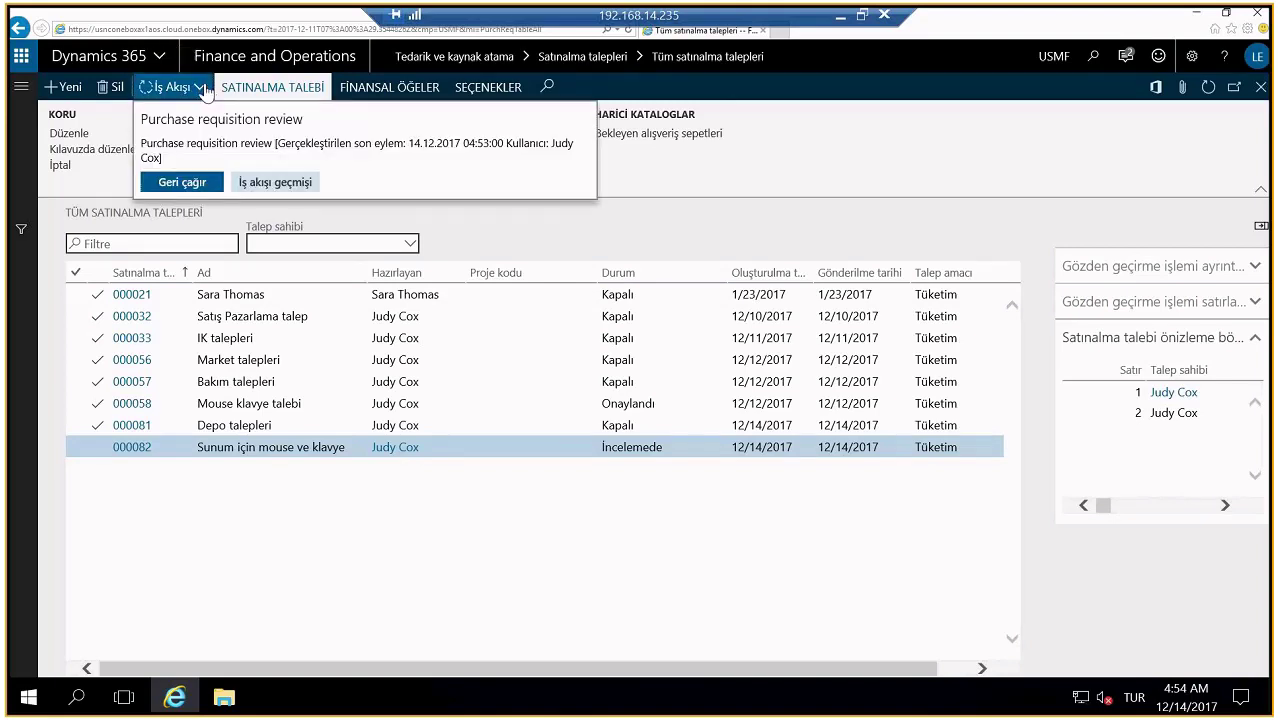
click(260, 182)
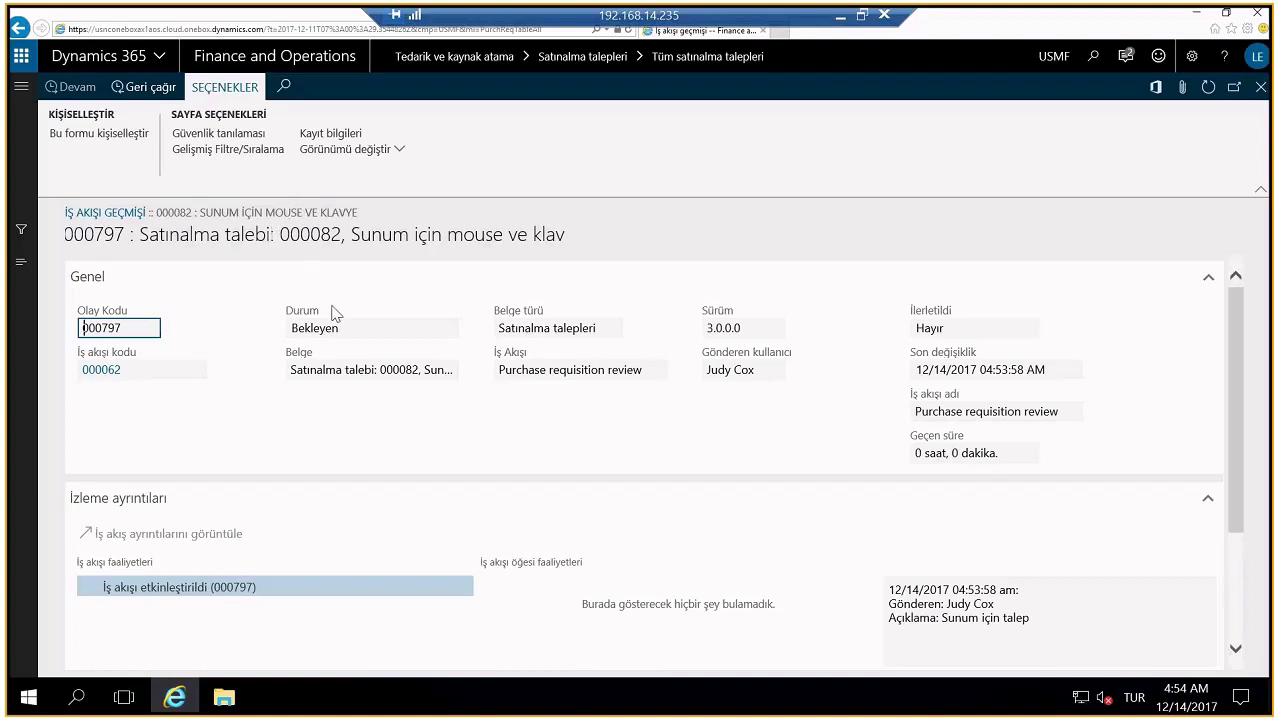
click(155, 322)
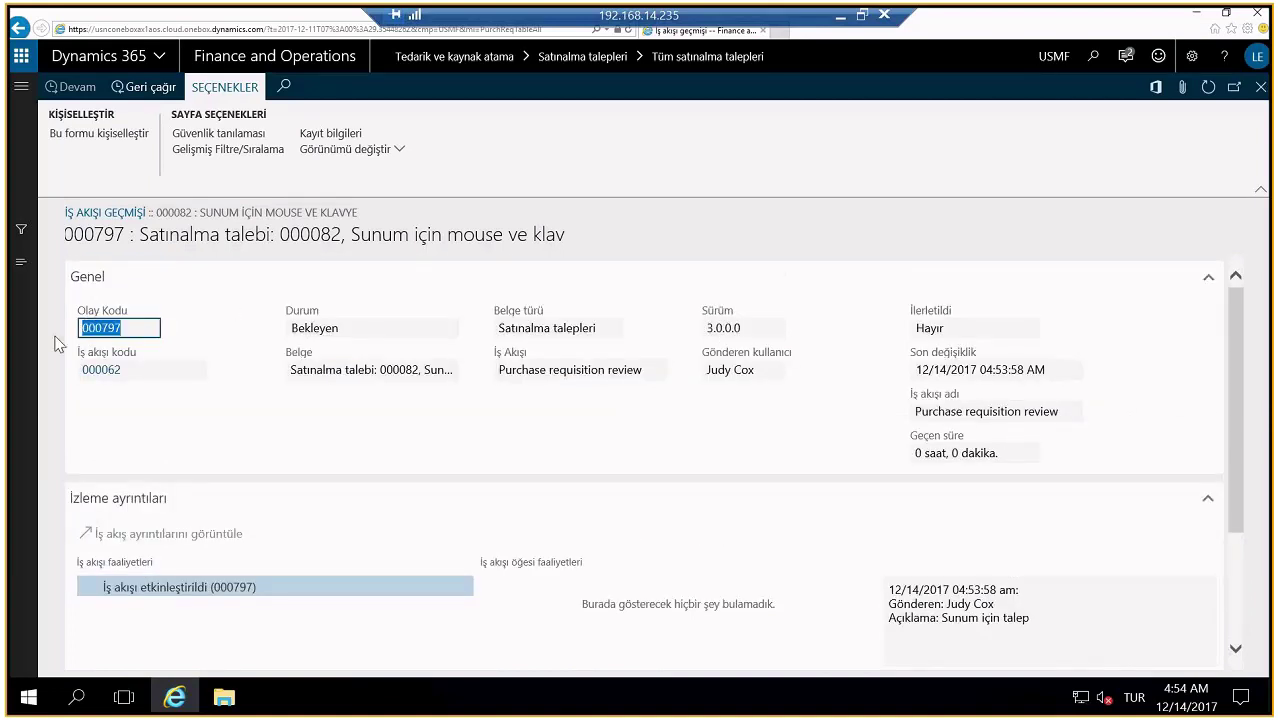
click(310, 326)
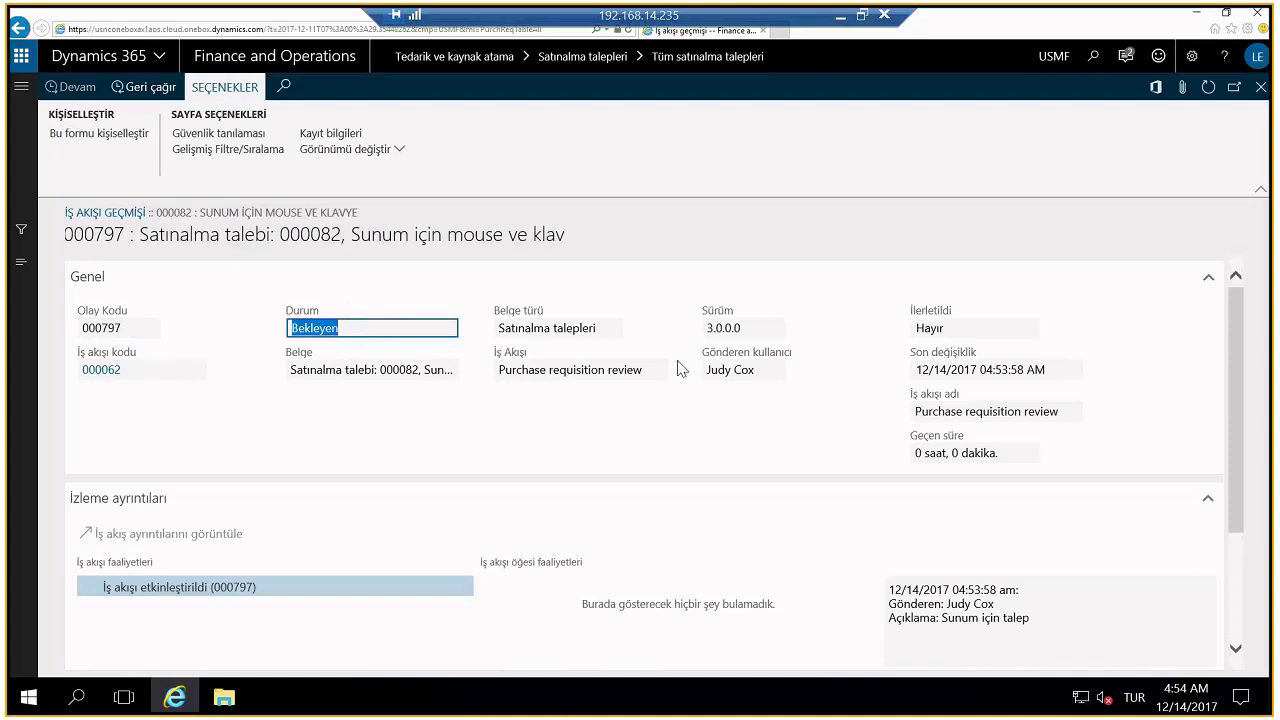
click(705, 332)
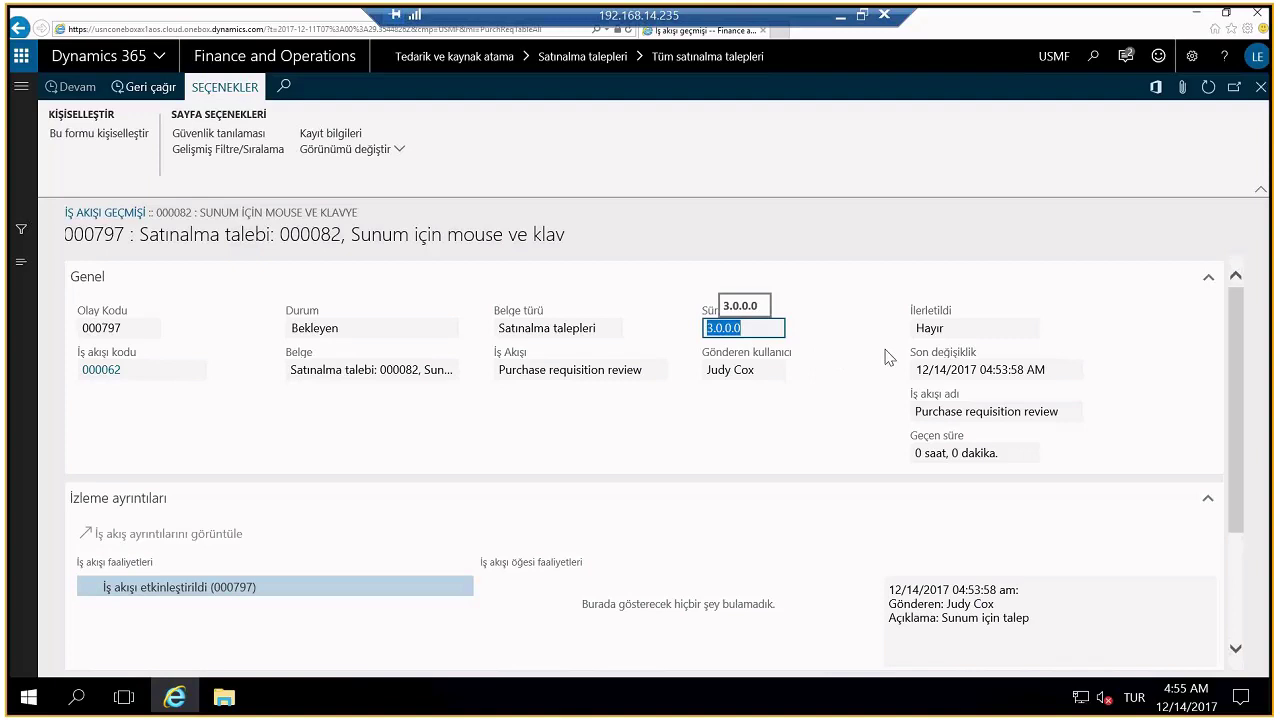
drag(1062, 369, 916, 368)
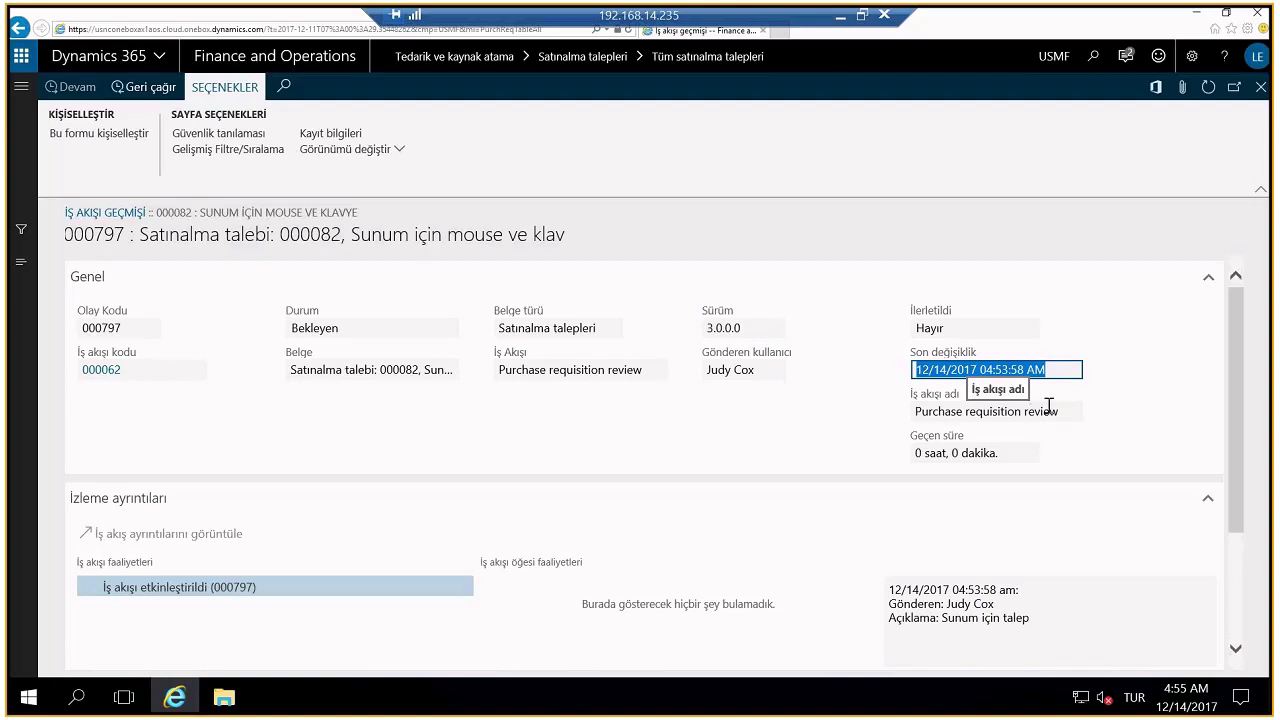
scroll(1114, 383, down, 2)
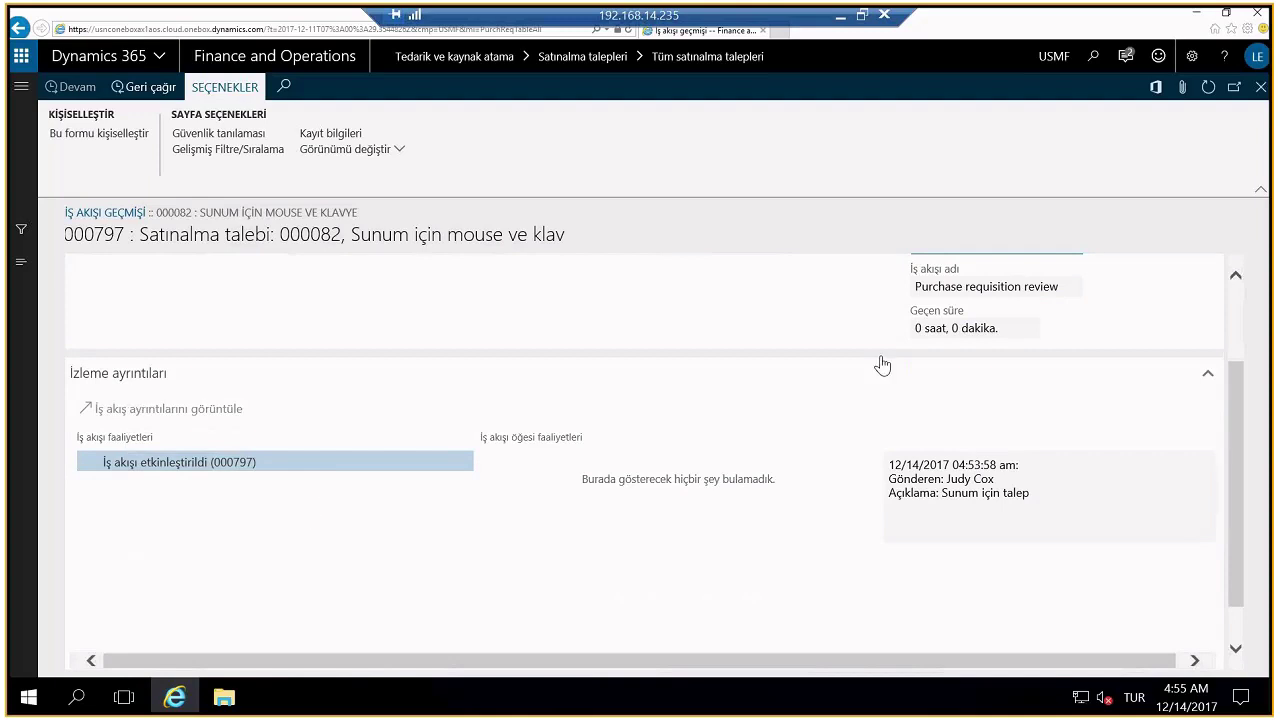
Step: Refresh the workflow history, examine the department manager approval activity, and return to the requisition list
click(1208, 87)
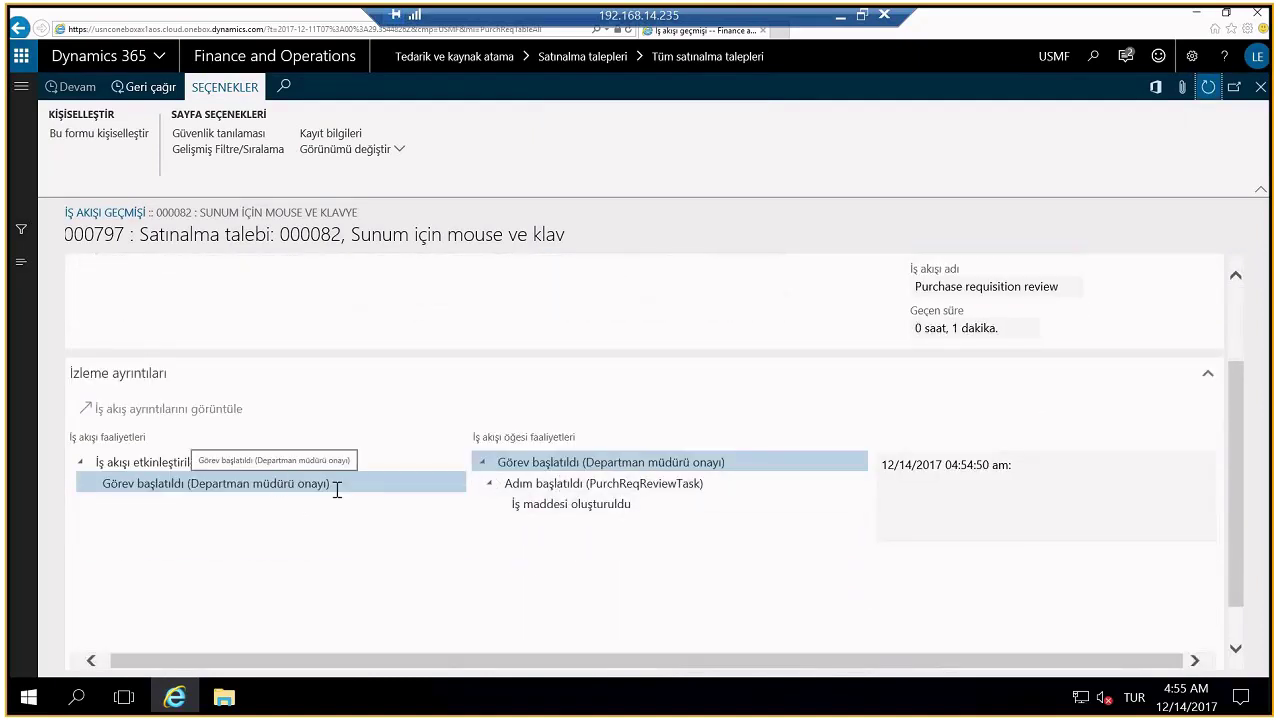
drag(590, 462, 724, 462)
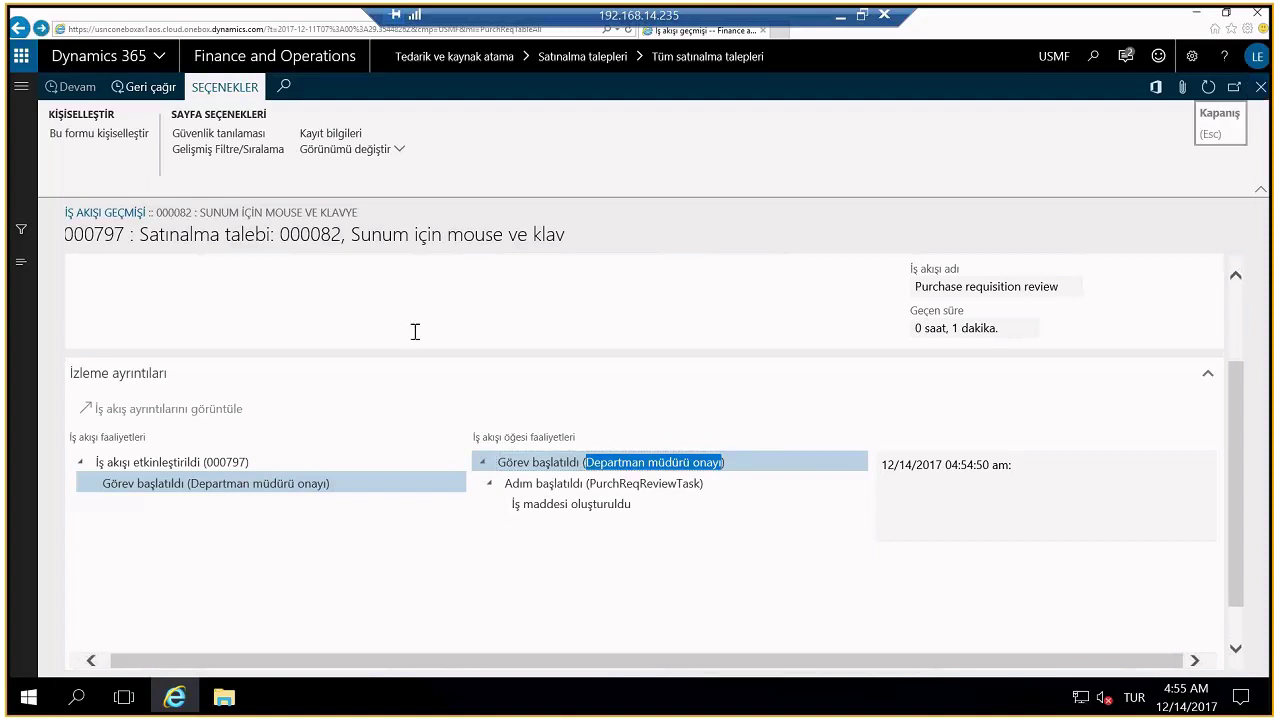
key(Escape)
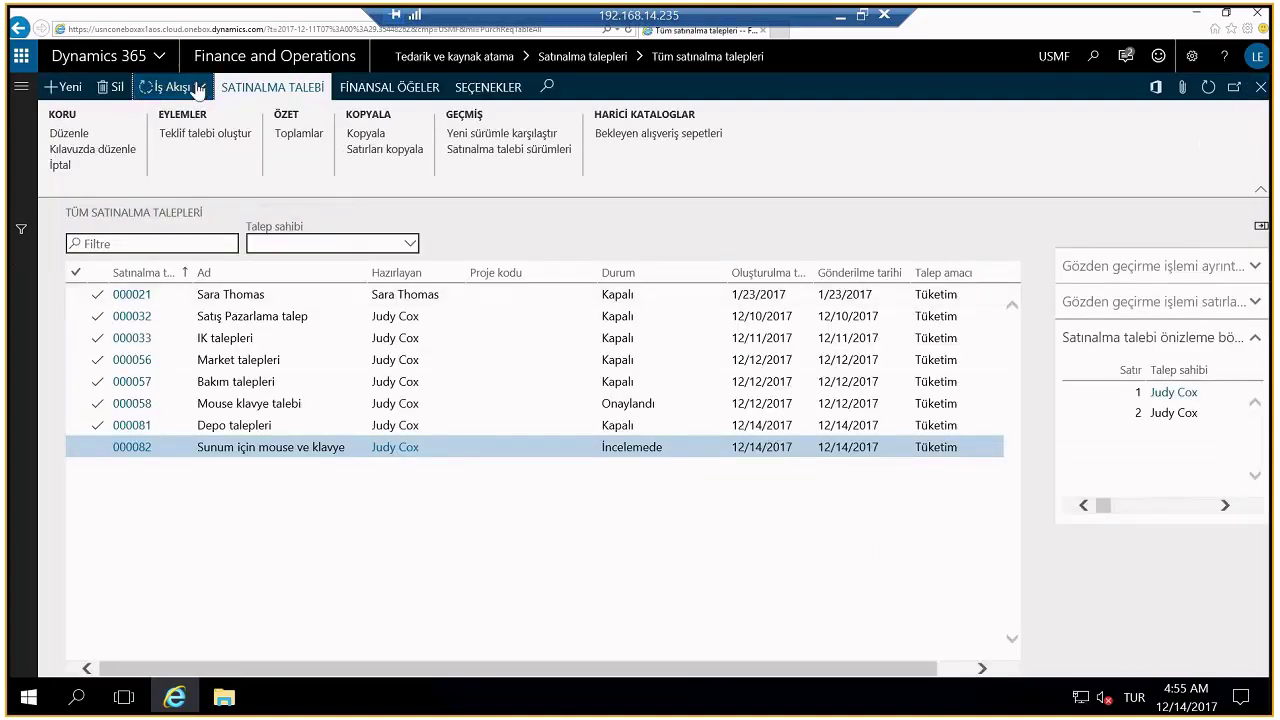
Step: Complete the purchase requisition review task for "Sunum için mouse ve klavye" without a comment
click(198, 92)
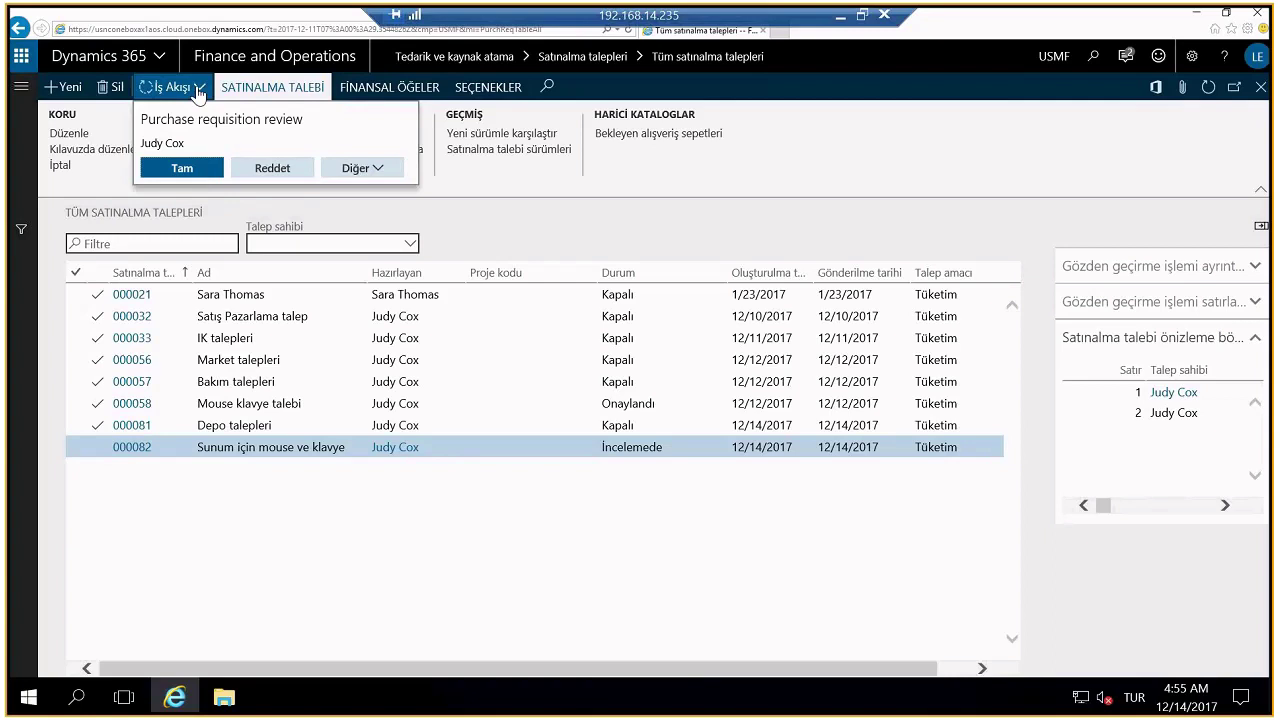
click(186, 170)
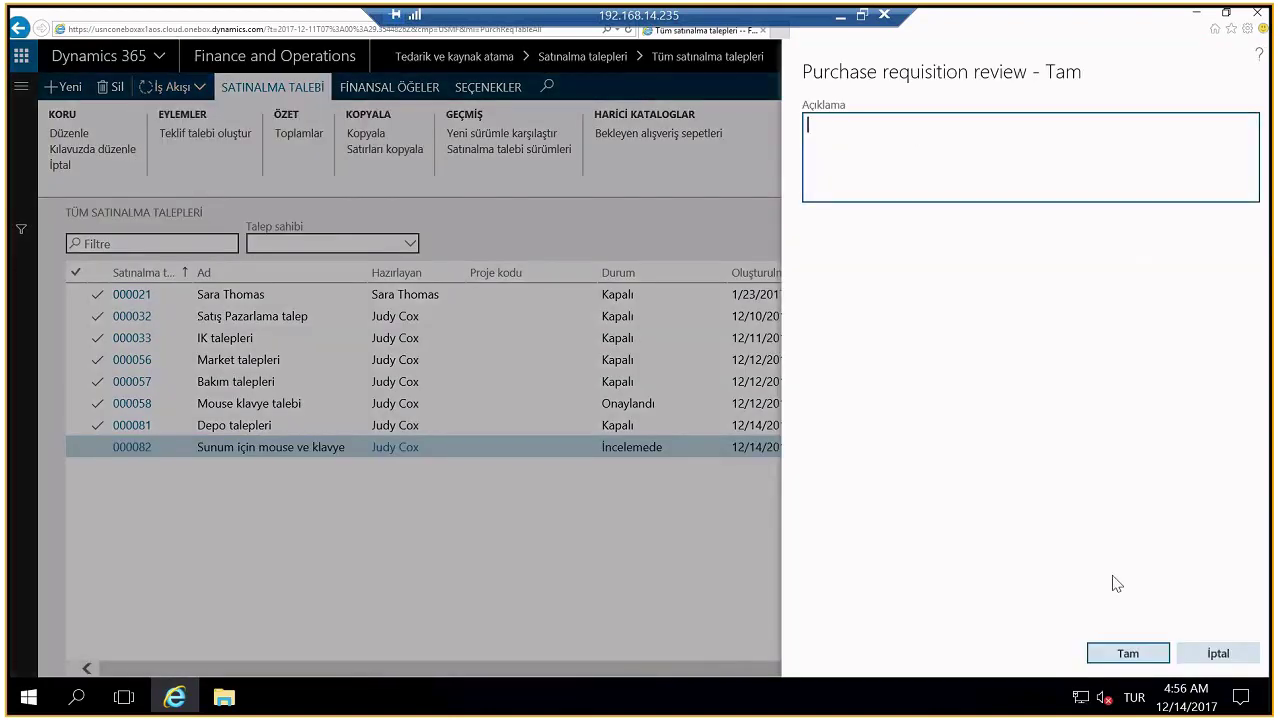
click(1128, 654)
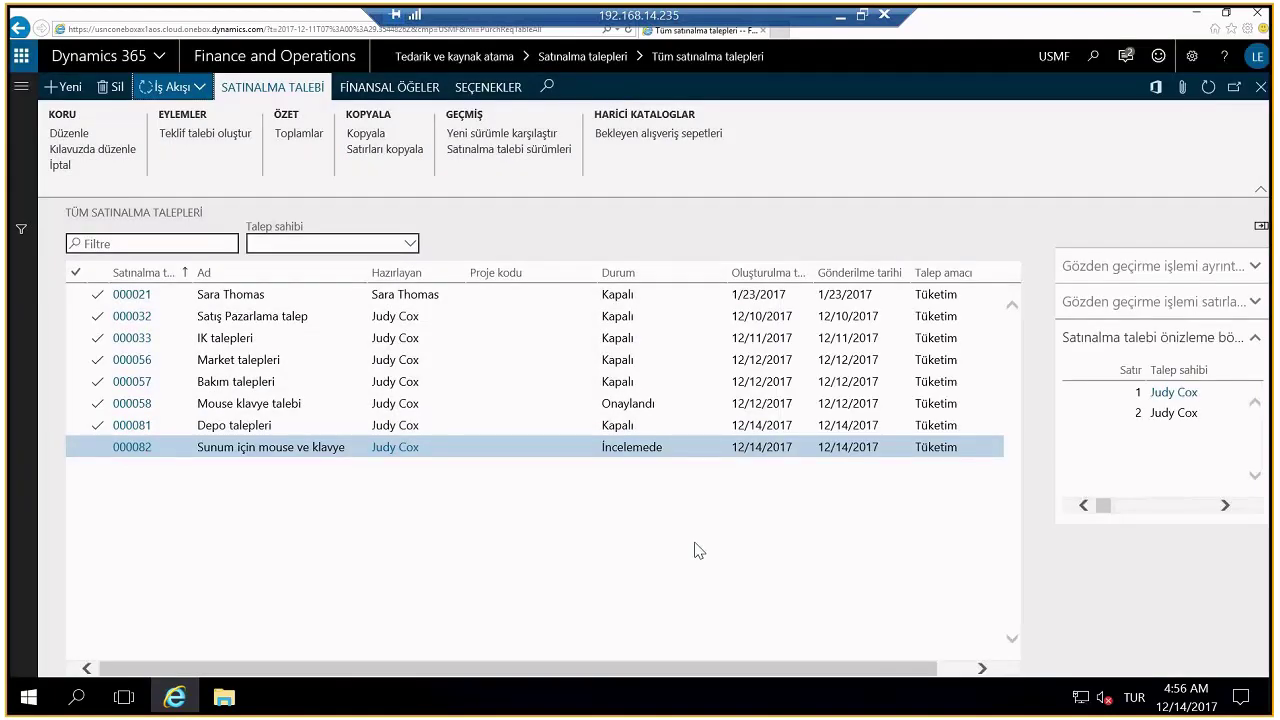